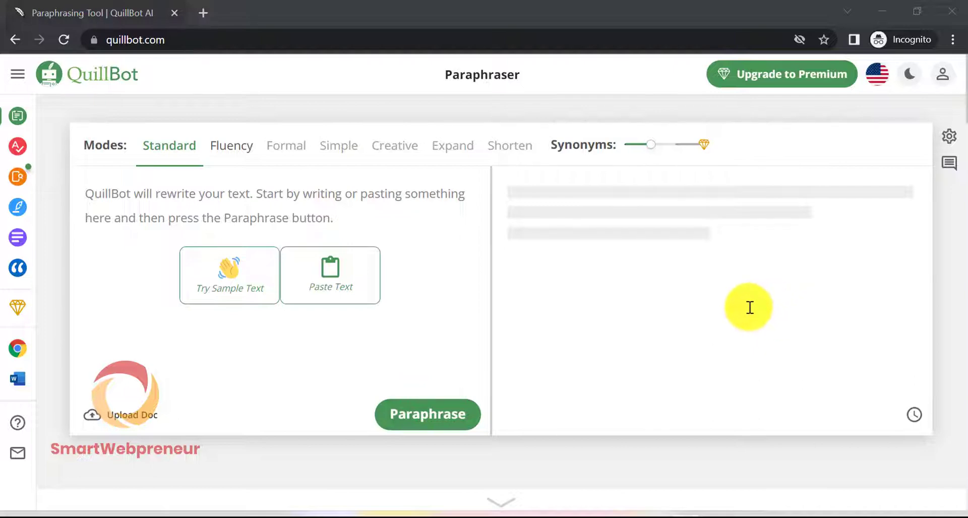
Scroll down past Vocabulary enhancements, AI-Powered Thesaurus, Integrations and stats on the Paraphraser page.
scroll(777, 275, down, 3)
scroll(761, 272, down, 1)
scroll(759, 272, down, 3)
scroll(752, 272, down, 1)
scroll(744, 271, down, 2)
scroll(744, 271, down, 2)
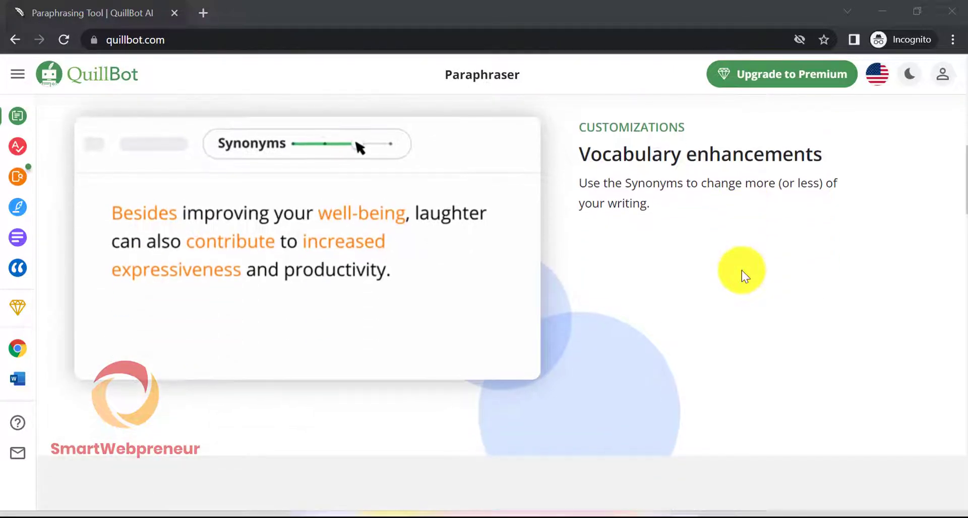
scroll(742, 271, down, 3)
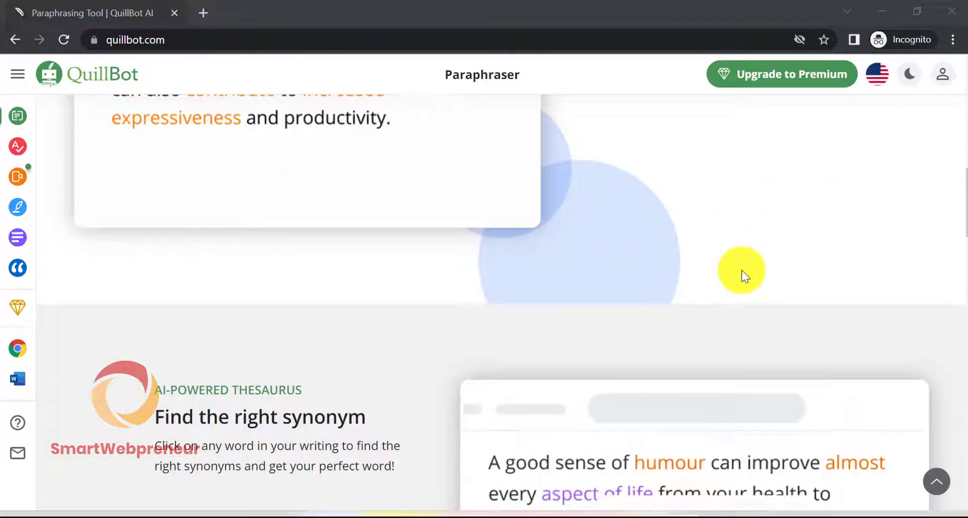
scroll(742, 272, down, 2)
scroll(742, 272, down, 1)
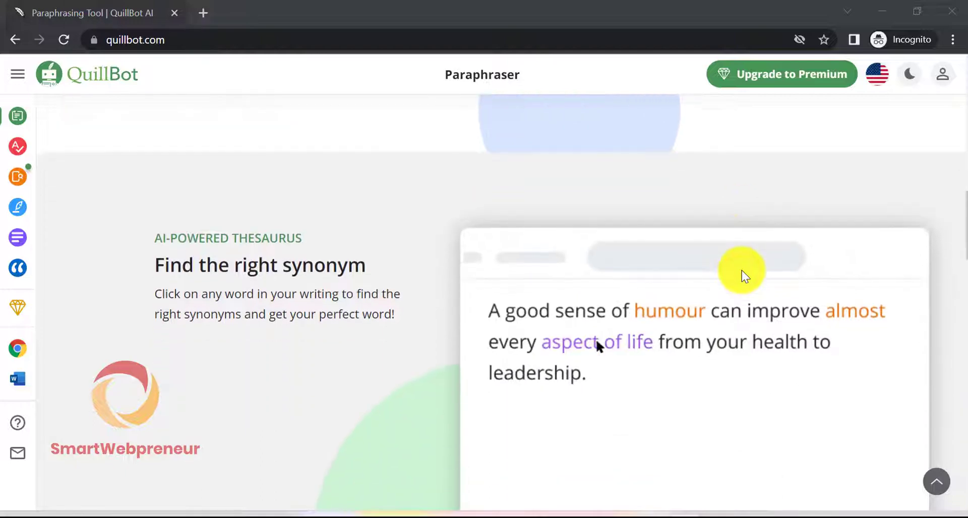
scroll(742, 271, down, 1)
scroll(742, 270, down, 1)
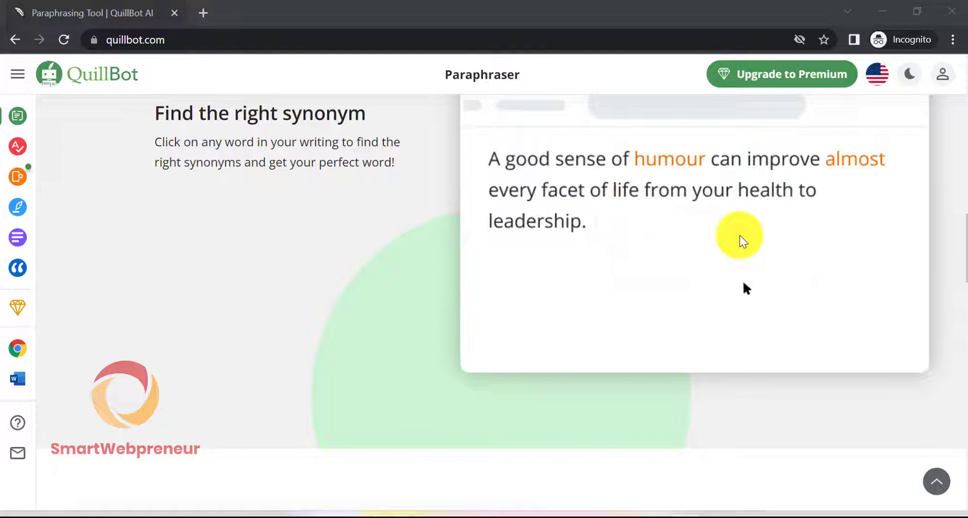
scroll(737, 244, down, 1)
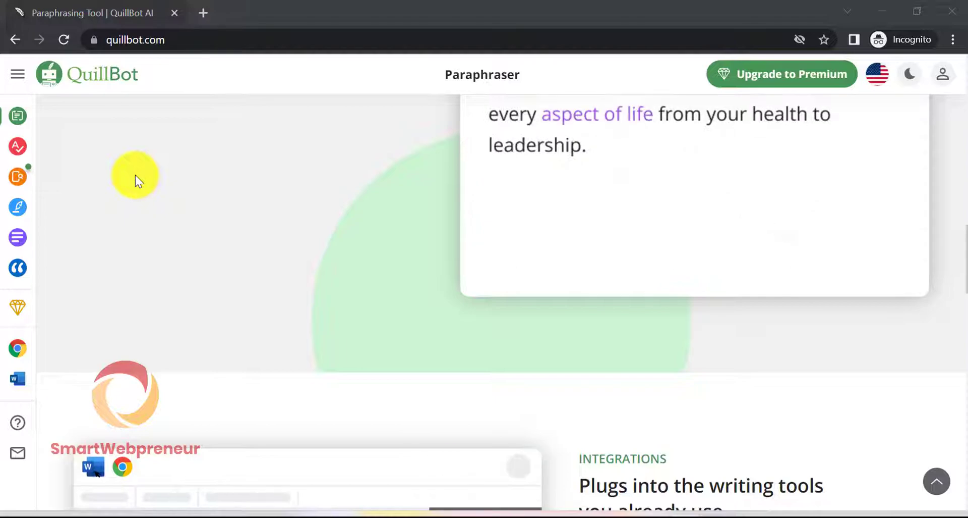
scroll(609, 260, down, 5)
scroll(616, 253, down, 1)
scroll(618, 234, down, 6)
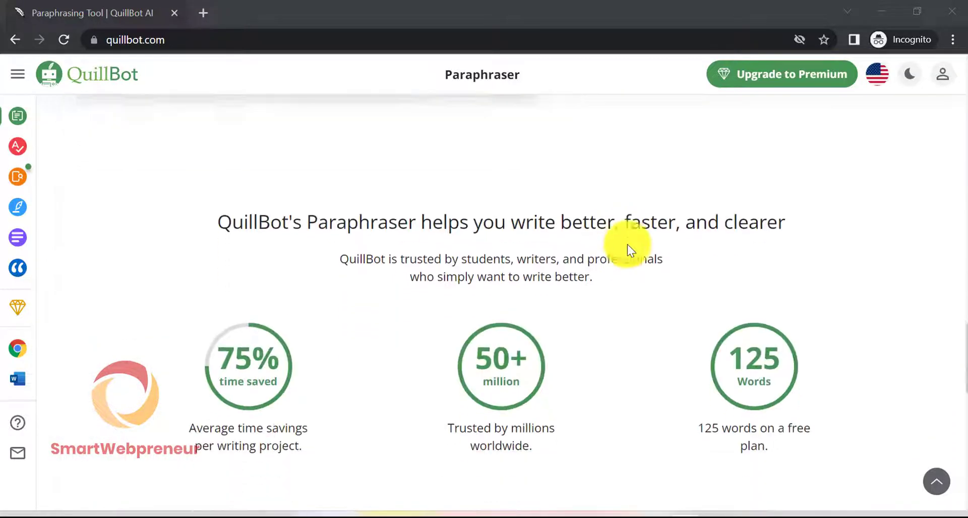
scroll(627, 247, down, 3)
scroll(627, 245, down, 3)
scroll(626, 245, down, 1)
scroll(625, 243, down, 2)
scroll(624, 242, down, 1)
scroll(625, 243, down, 1)
scroll(624, 242, down, 2)
Scroll back up the Paraphraser landing page.
scroll(625, 242, up, 2)
scroll(625, 242, up, 5)
scroll(631, 233, up, 8)
scroll(631, 233, up, 1)
scroll(631, 233, up, 2)
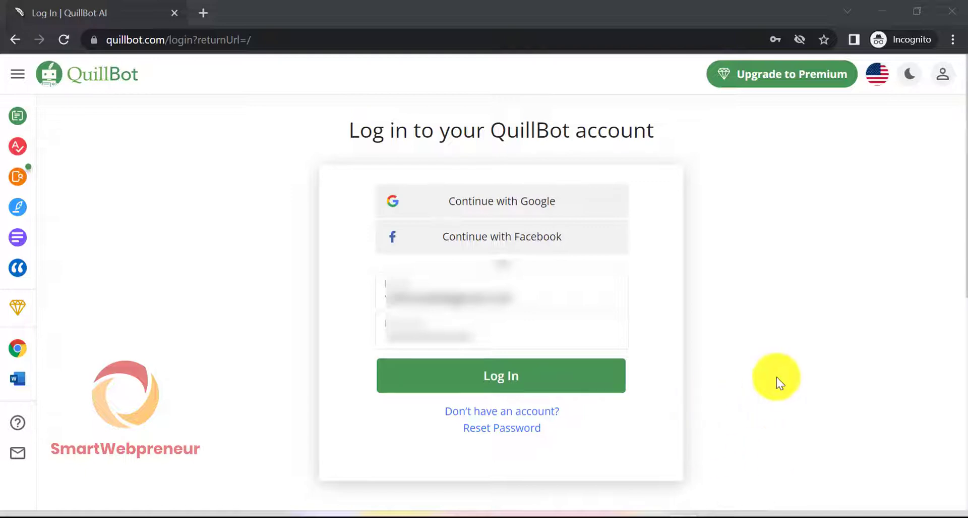
Log in and answer Yes to English being your first language.
click(578, 384)
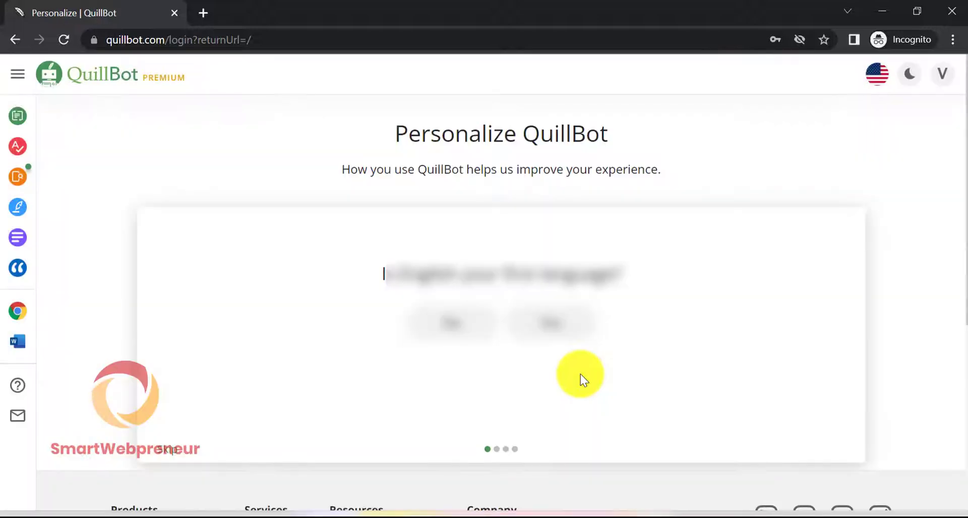
click(559, 327)
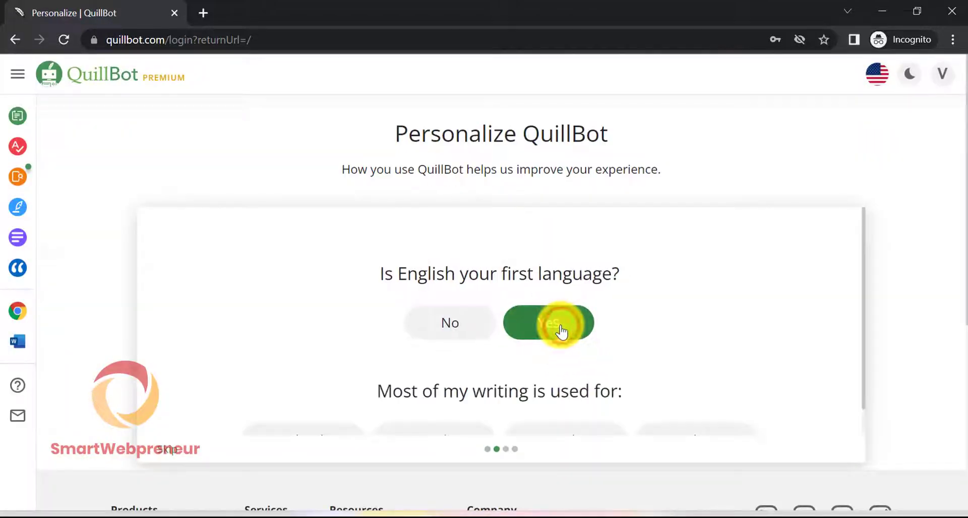
scroll(867, 285, down, 3)
scroll(868, 292, down, 3)
scroll(824, 301, up, 4)
scroll(807, 298, up, 3)
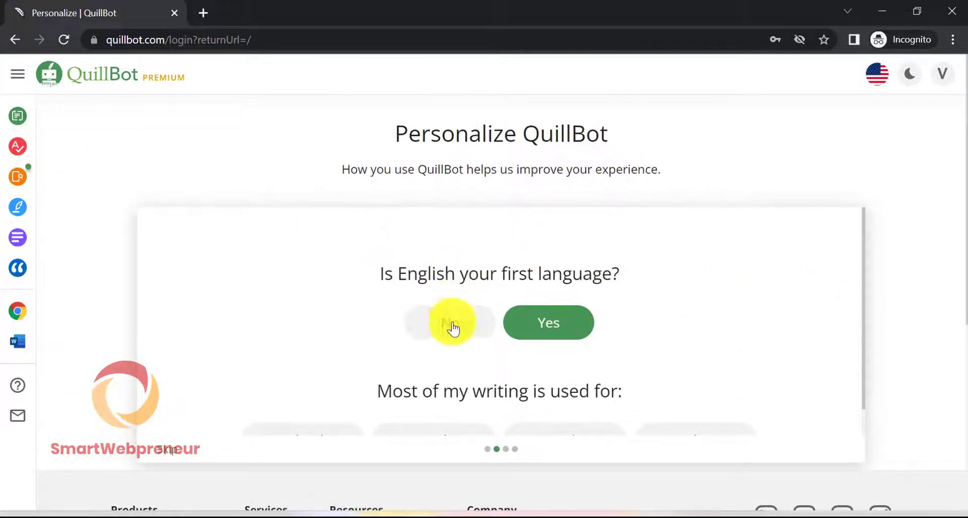
Choose Work and Publishing as your writing purpose and finish personalization.
scroll(612, 353, down, 1)
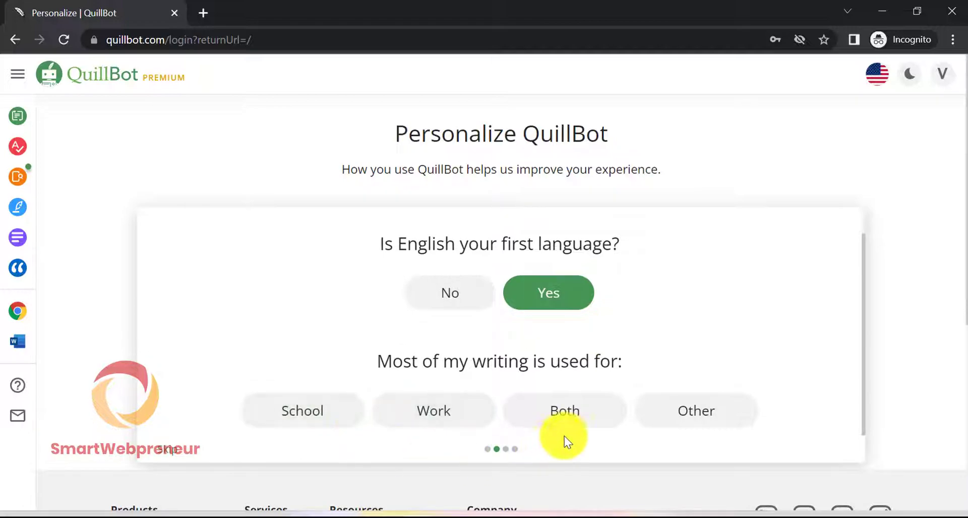
click(454, 413)
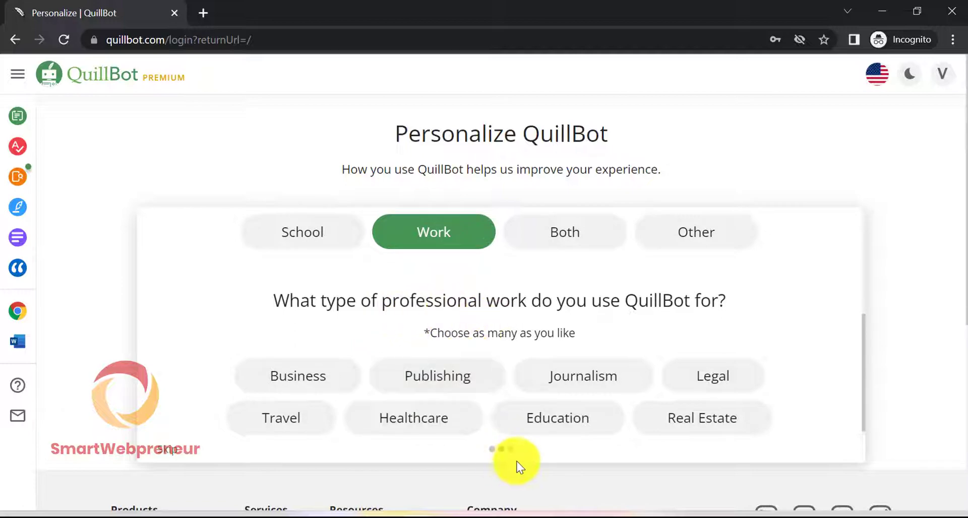
click(451, 379)
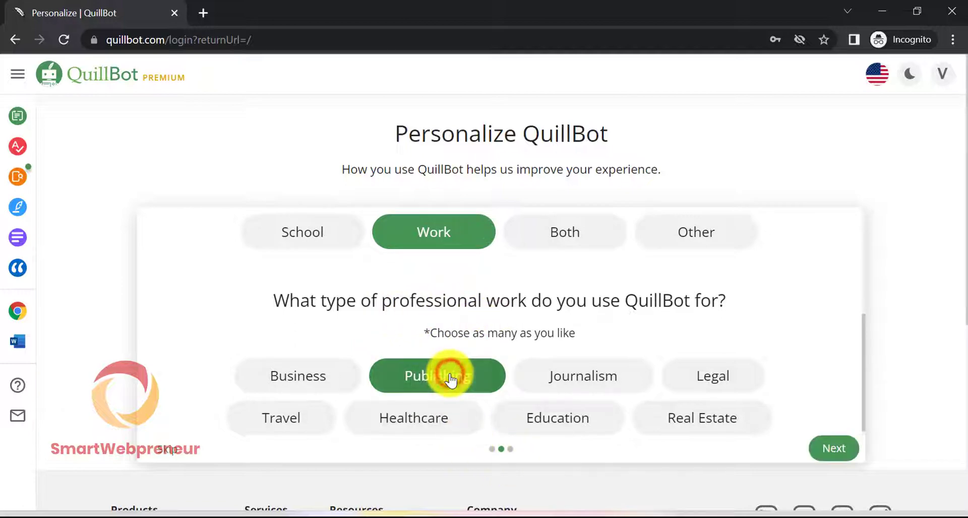
click(830, 448)
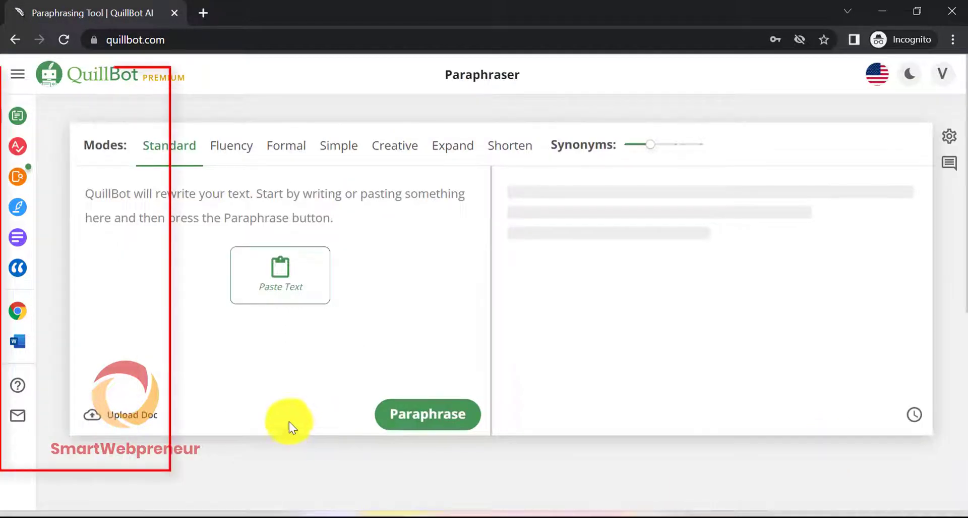
Toggle the tool sidebar, then paste the affiliate marketing paragraph, allowing clipboard access.
click(21, 77)
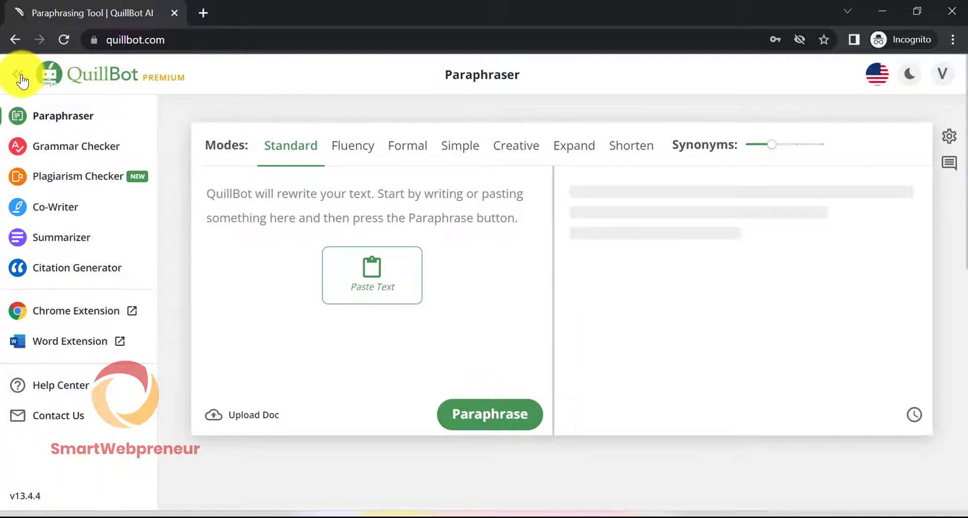
click(21, 76)
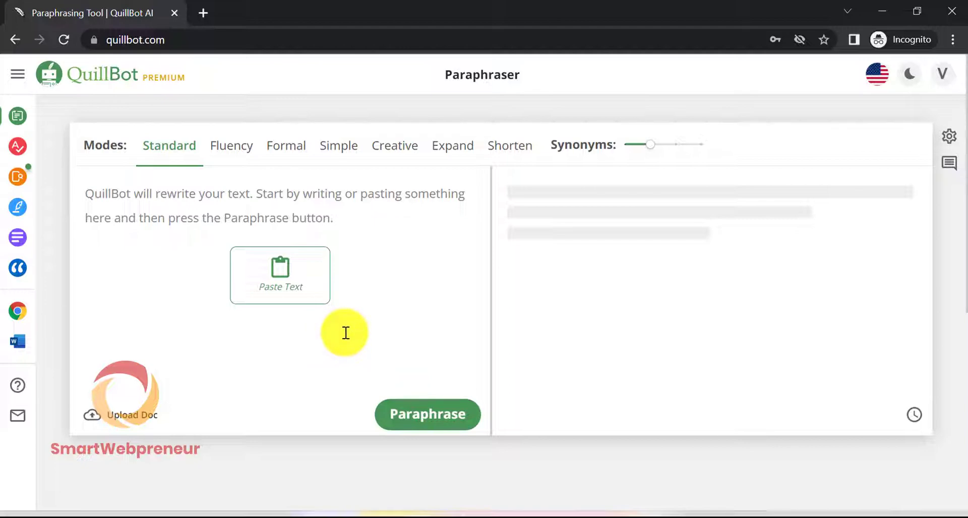
click(289, 289)
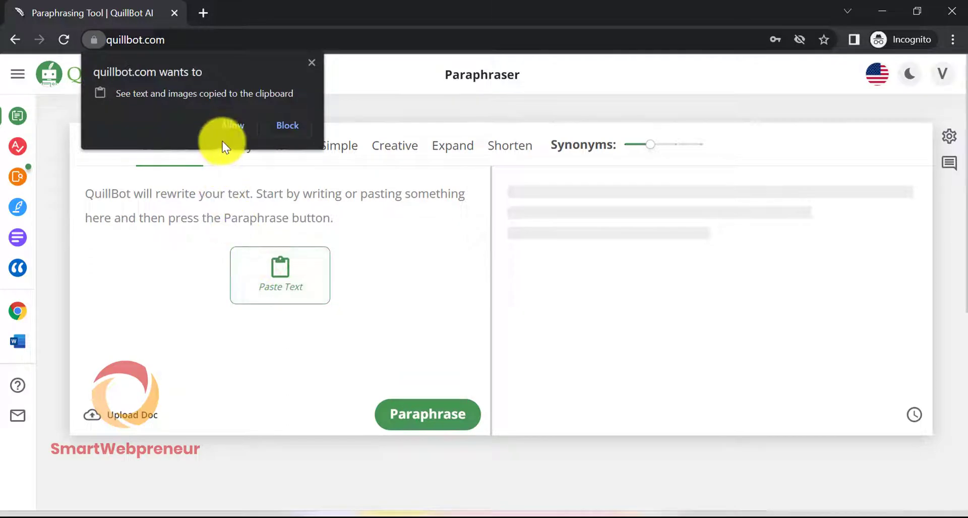
click(238, 128)
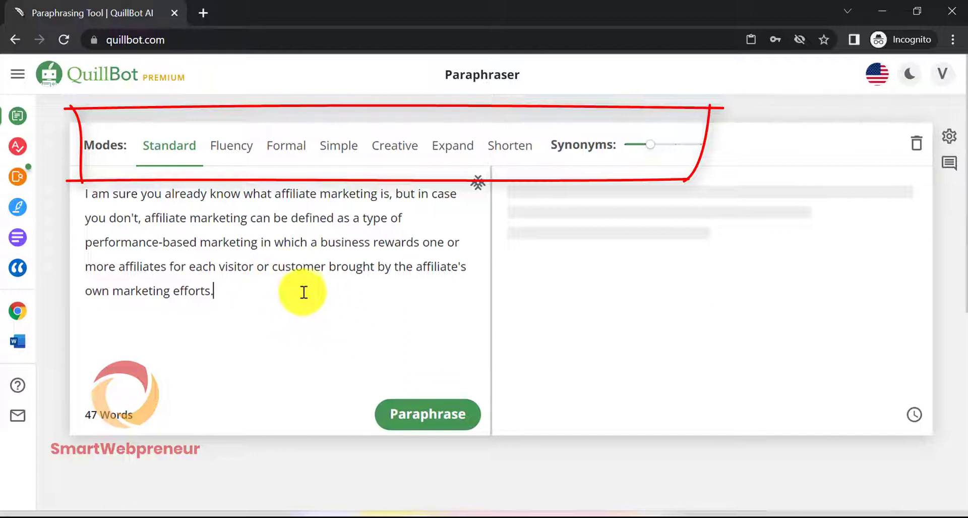
Rewrite the affiliate text in Fluency, Formal, Simple, Creative, Expand and Shorten modes in turn.
click(230, 149)
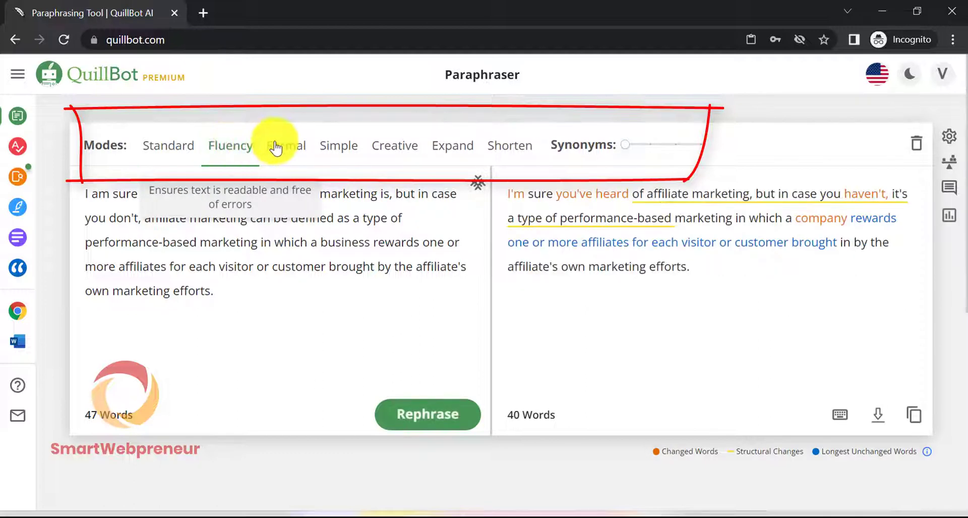
click(301, 146)
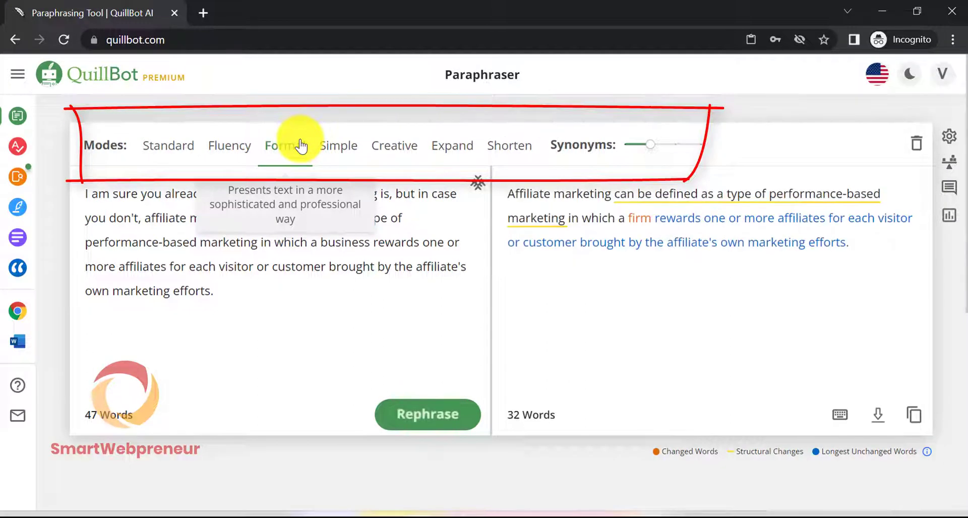
click(337, 151)
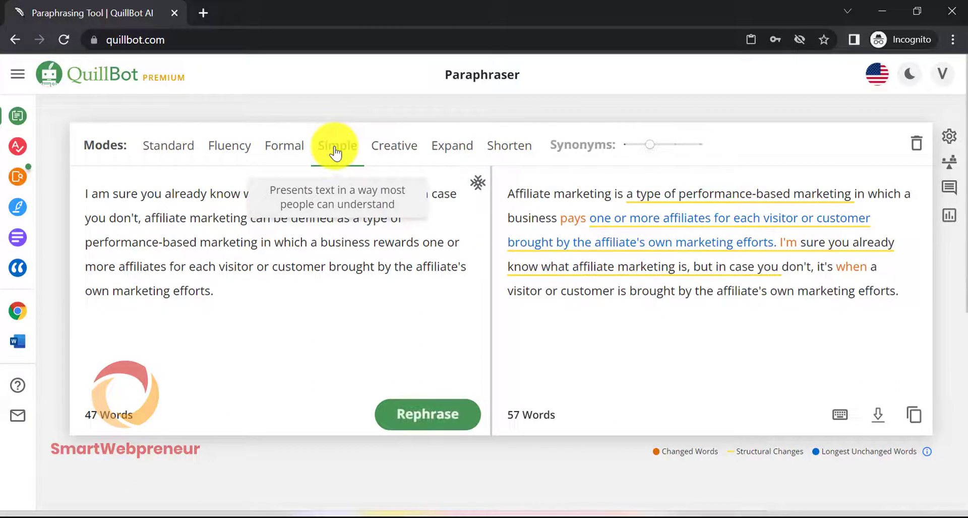
click(403, 151)
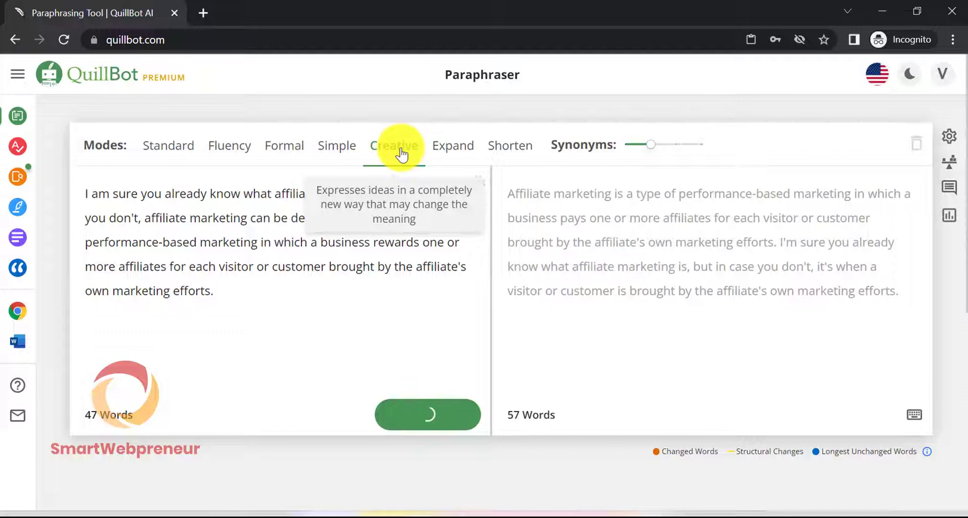
click(462, 147)
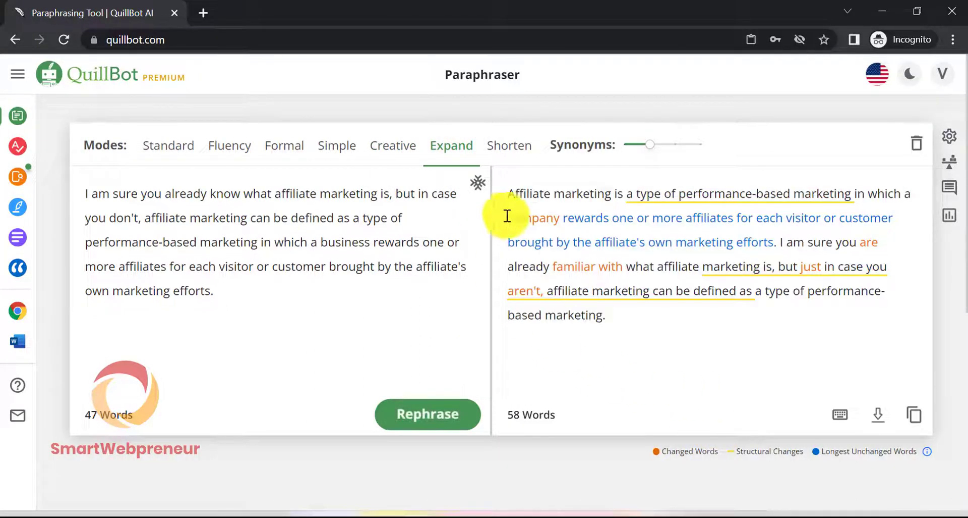
click(513, 150)
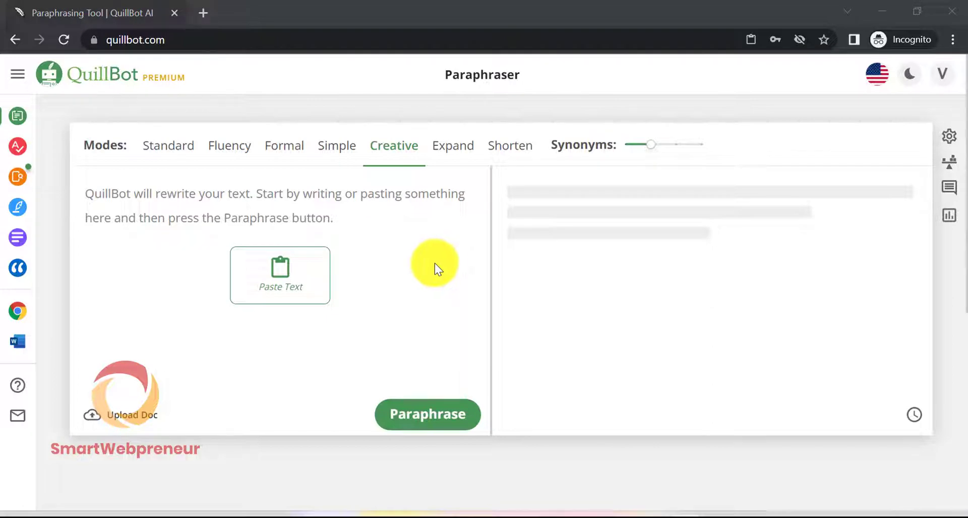
Paste the Mary Celeste paragraph and rewrite it in Expand mode.
click(289, 284)
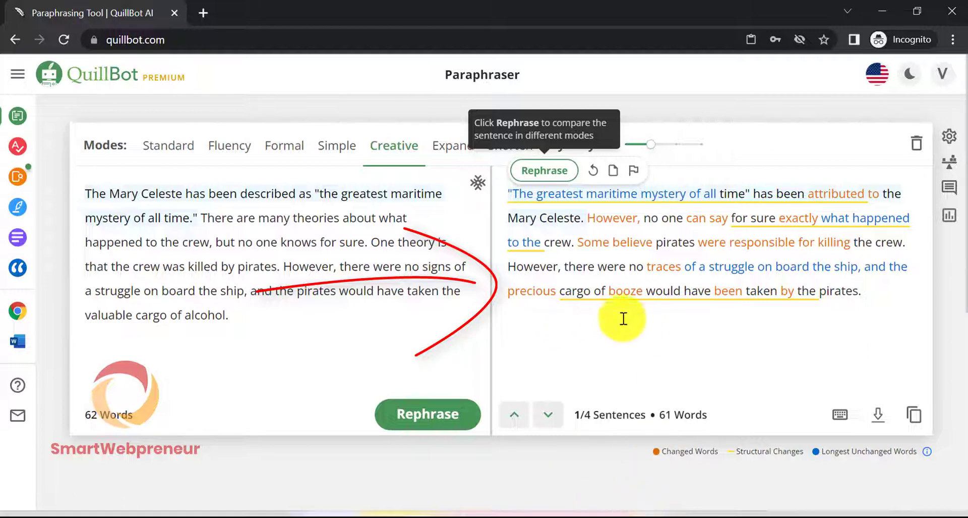
click(454, 153)
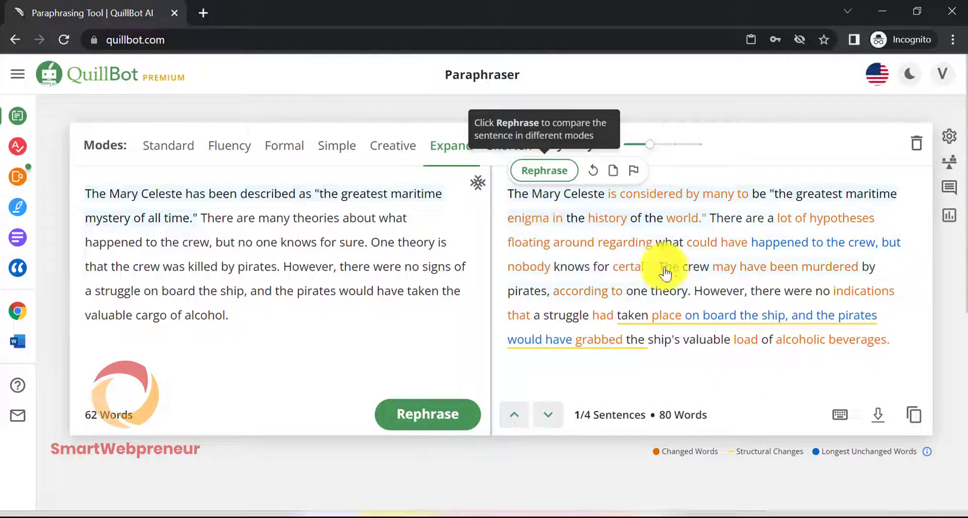
Replace 'enigma' with 'mystery' in the paraphrased output.
click(545, 219)
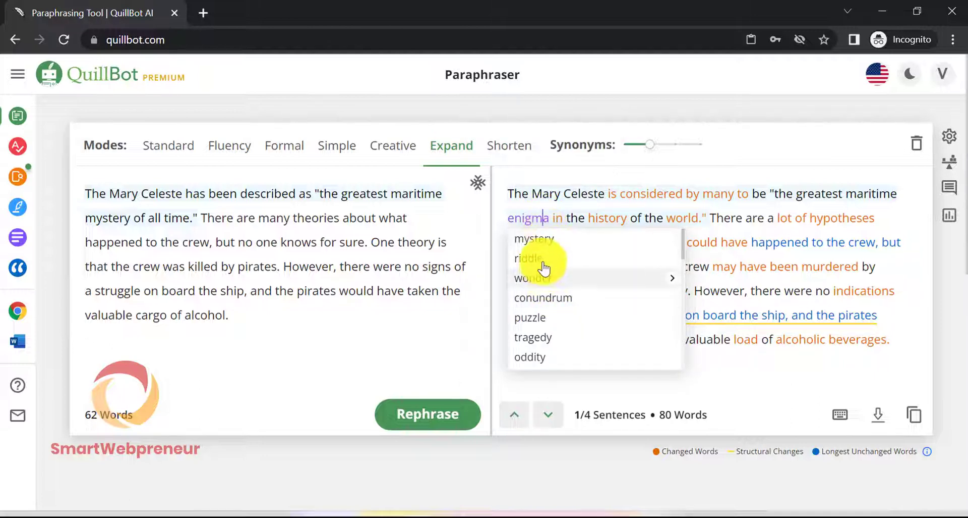
click(538, 241)
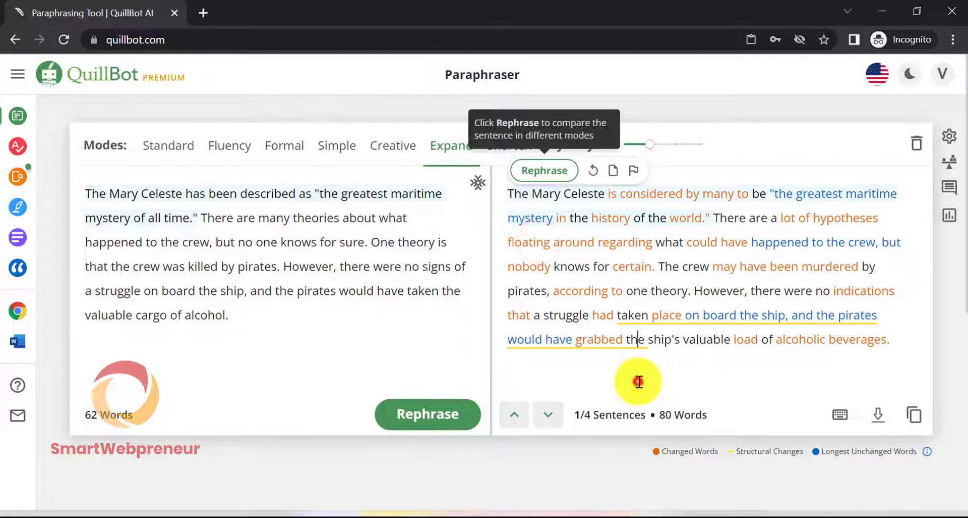
click(639, 381)
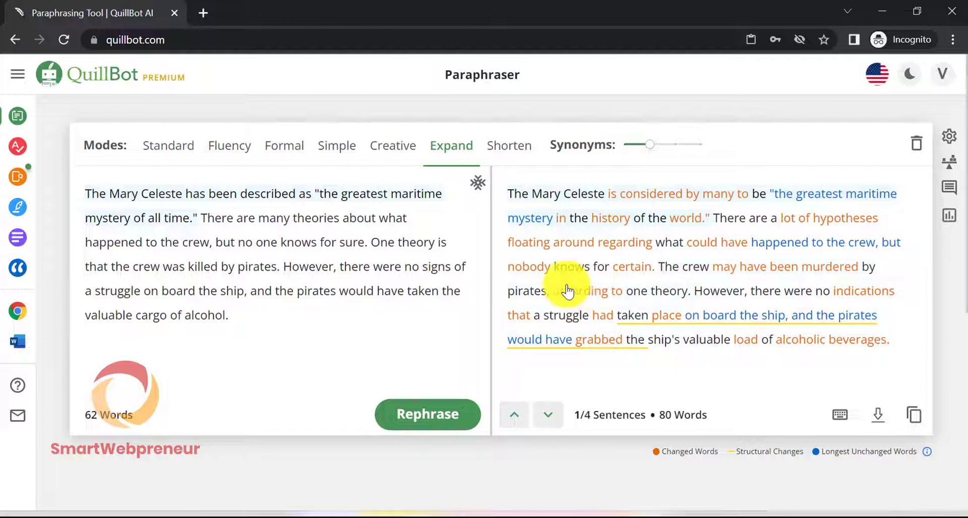
Replace 'murdered' with the synonym 'killed' in the output.
click(839, 267)
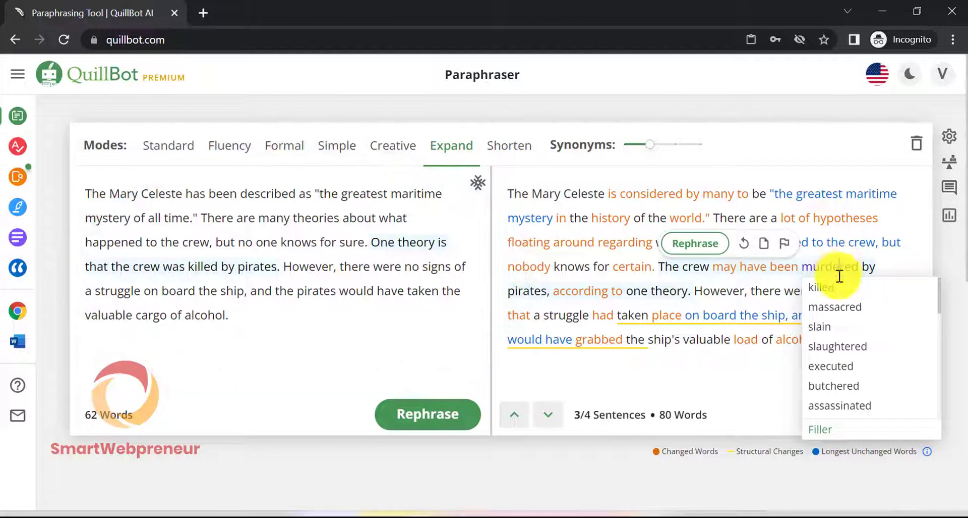
click(837, 288)
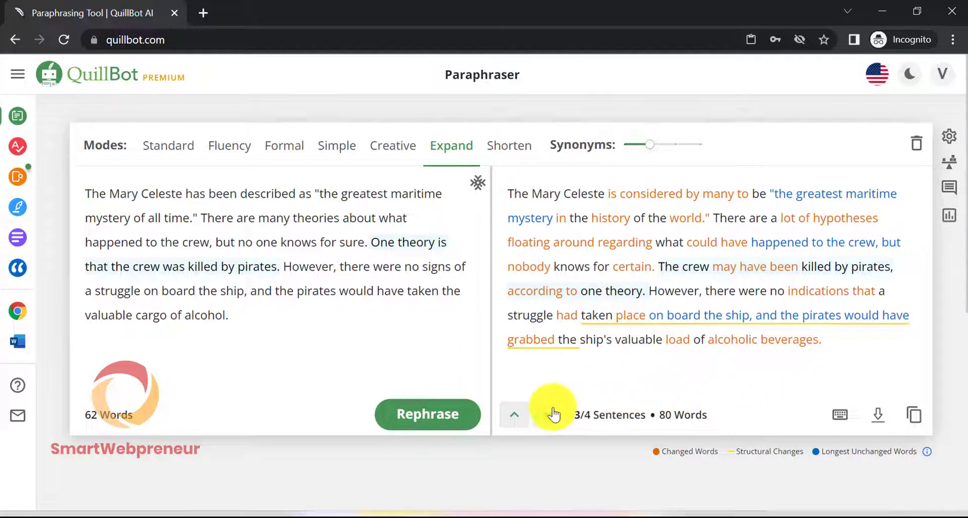
click(739, 343)
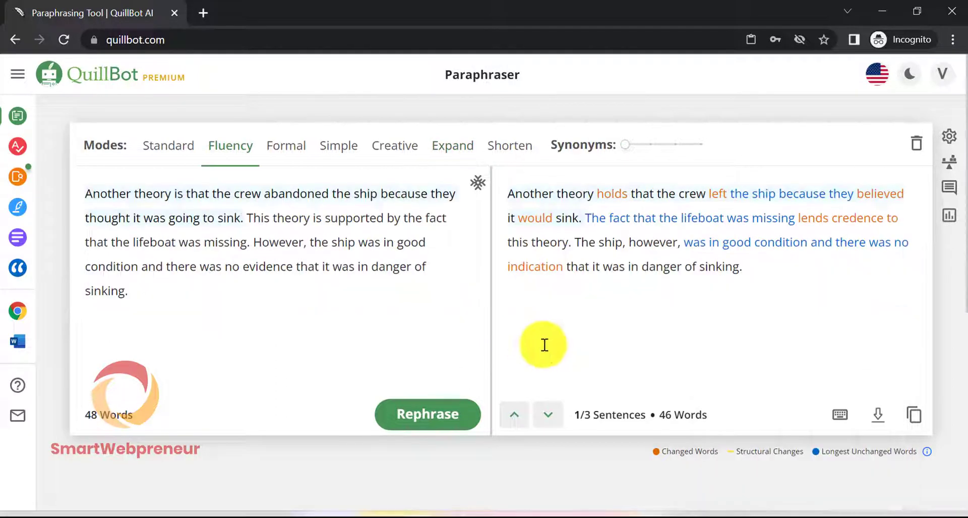
mouse_move(17, 146)
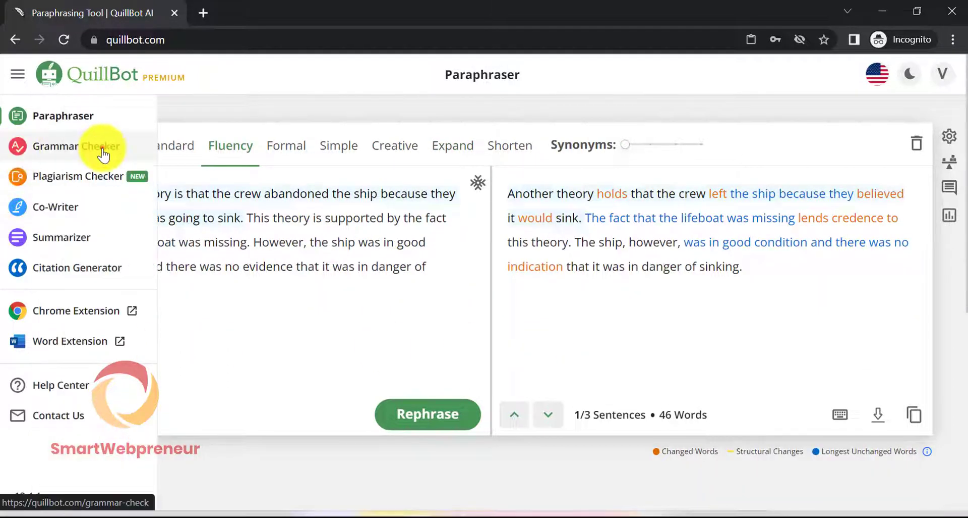
Paste the abandoned-ship paragraph as plain text into the Grammar Checker.
click(104, 151)
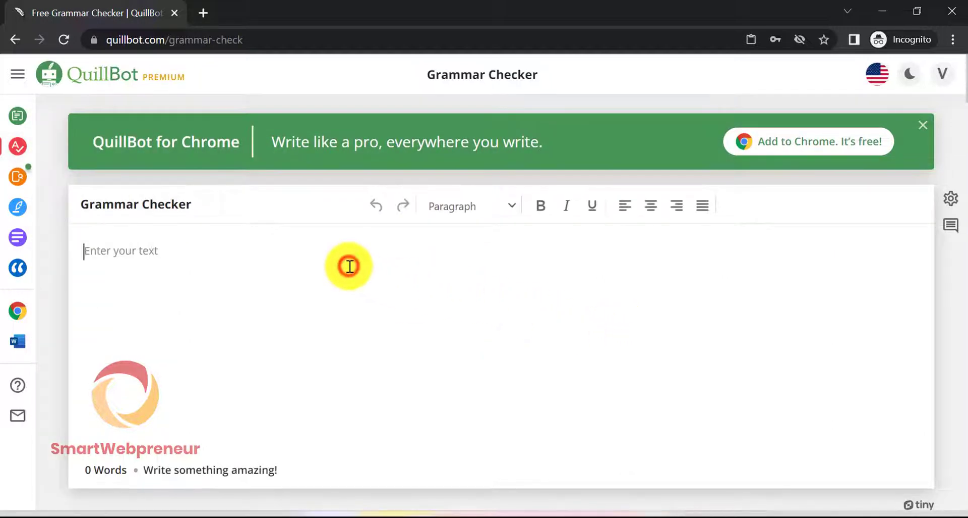
right_click(329, 248)
click(253, 271)
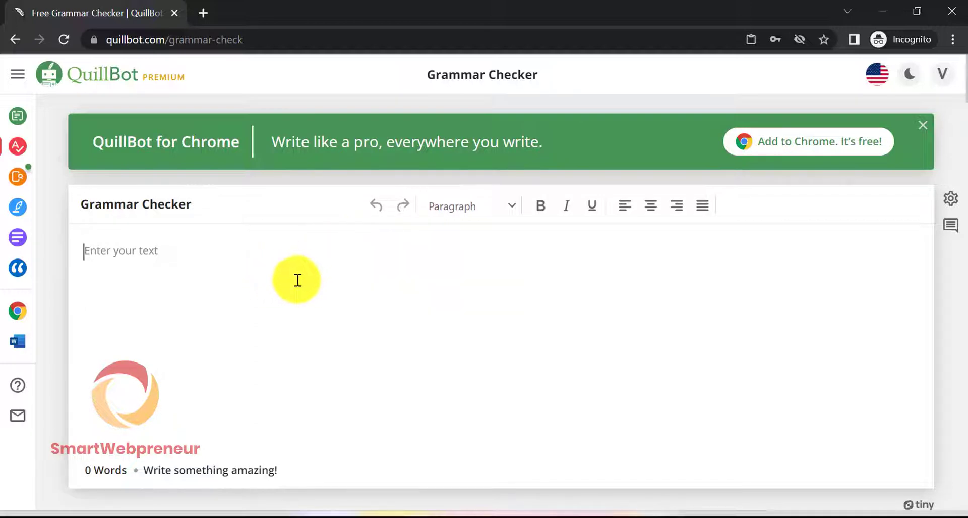
right_click(294, 259)
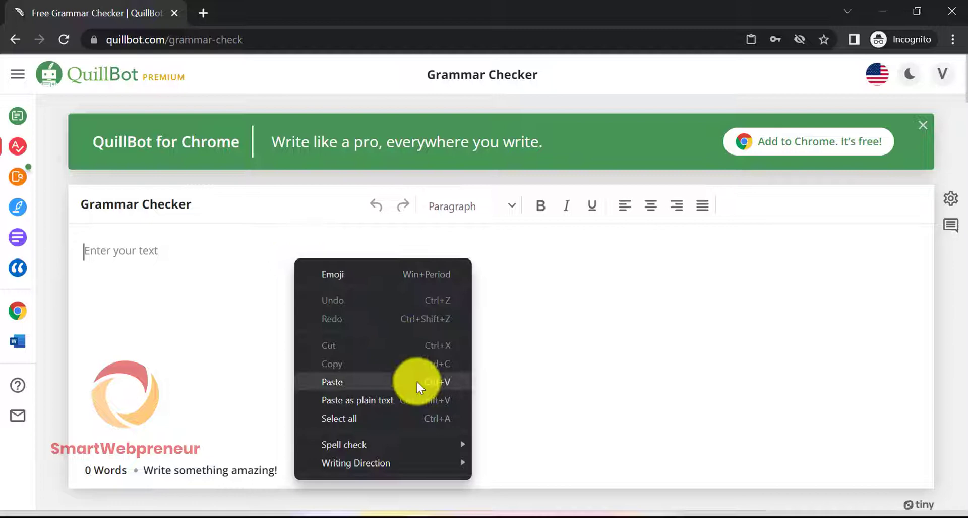
click(414, 394)
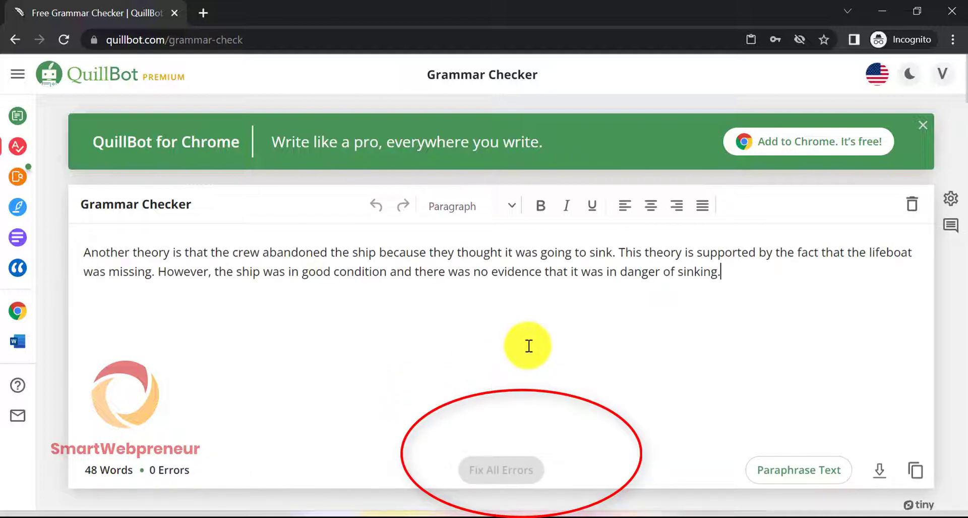
Introduce test typos (a stray comma, 'thet') and fix all errors to reach zero.
click(487, 269)
text(,)
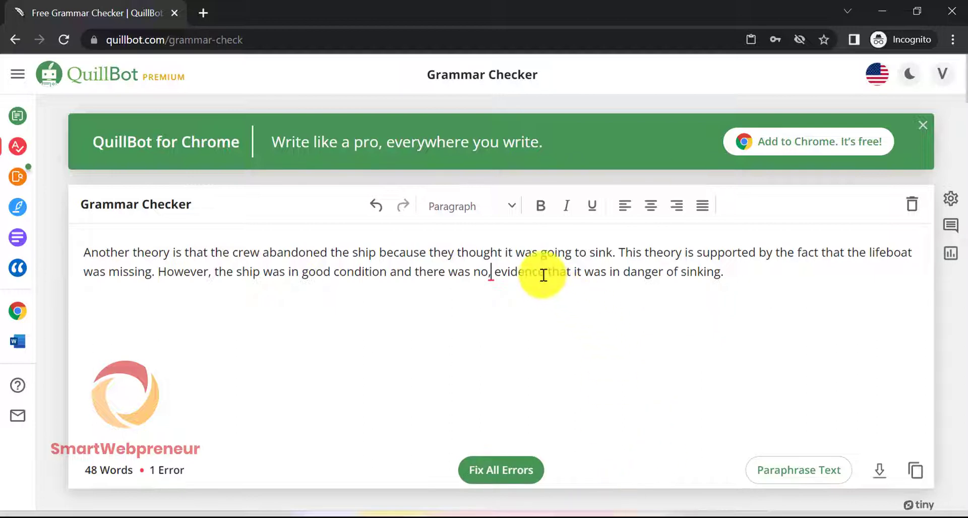
click(495, 479)
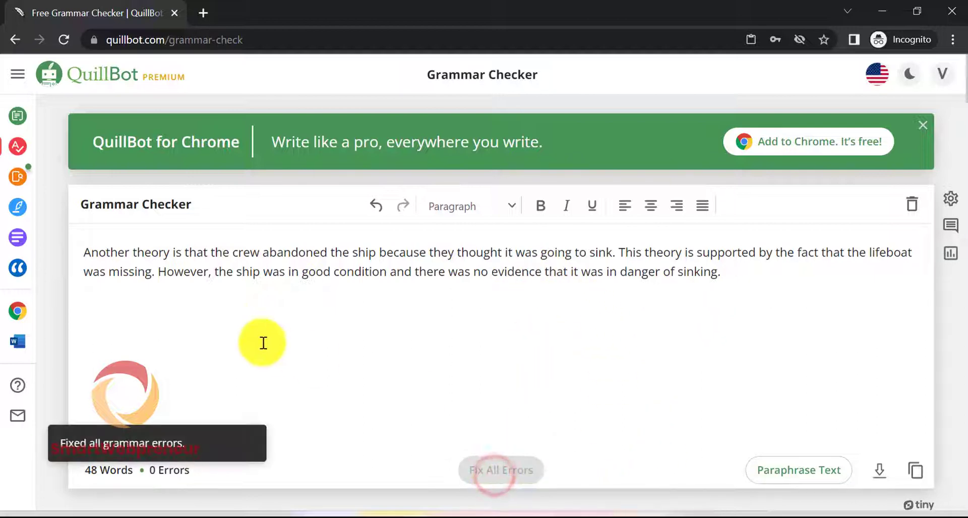
click(233, 270)
text(t)
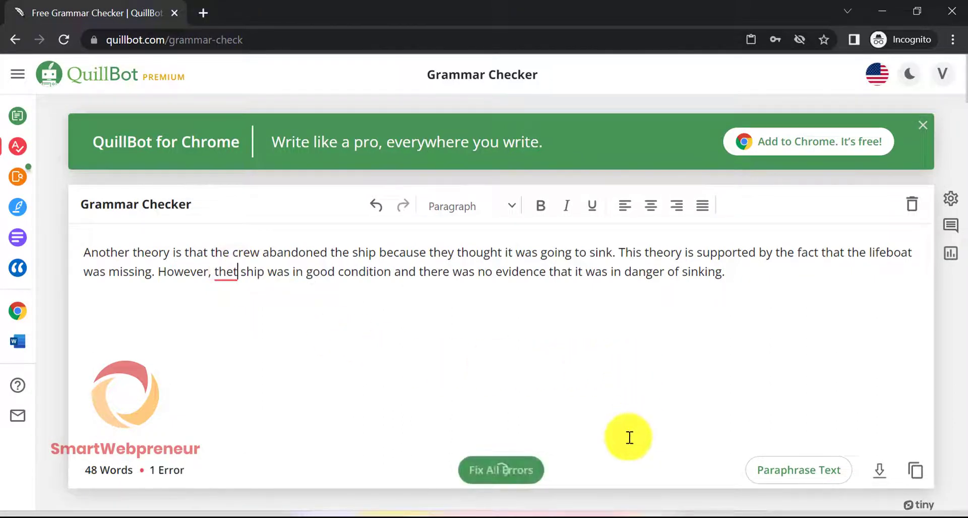
click(502, 473)
click(309, 336)
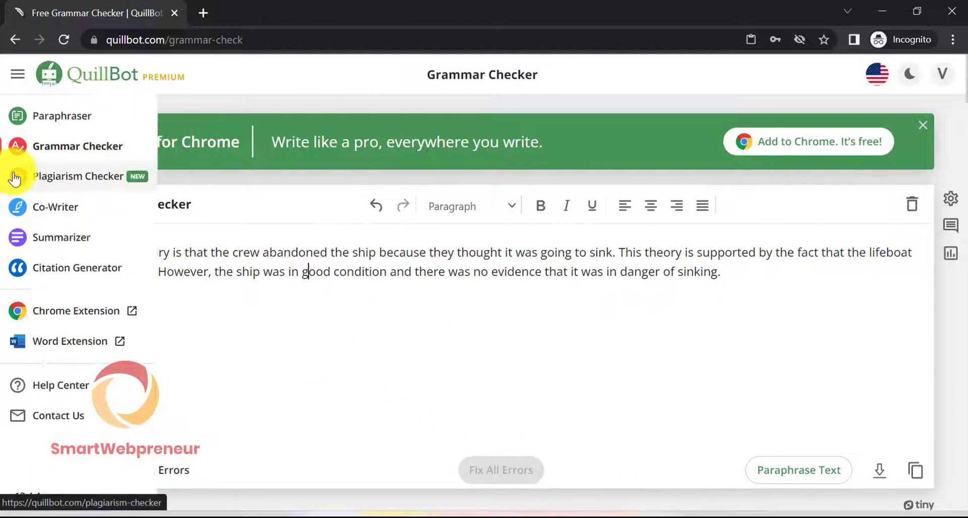
Paste the Mary Celeste text into the Plagiarism Checker.
click(61, 183)
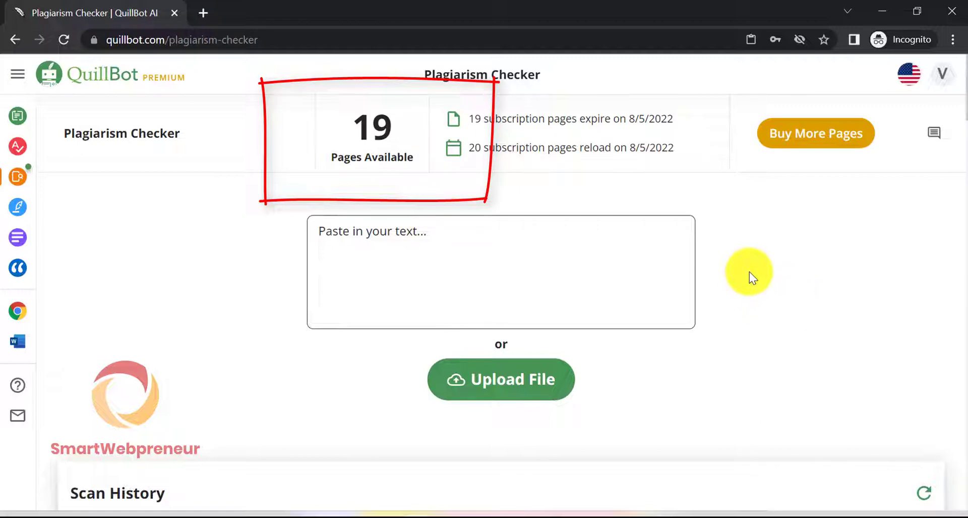
click(362, 243)
right_click(362, 243)
click(457, 387)
scroll(530, 302, down, 2)
scroll(510, 322, down, 3)
Scan for plagiarism, view the 0% match report, and go to Co-Writer.
click(501, 236)
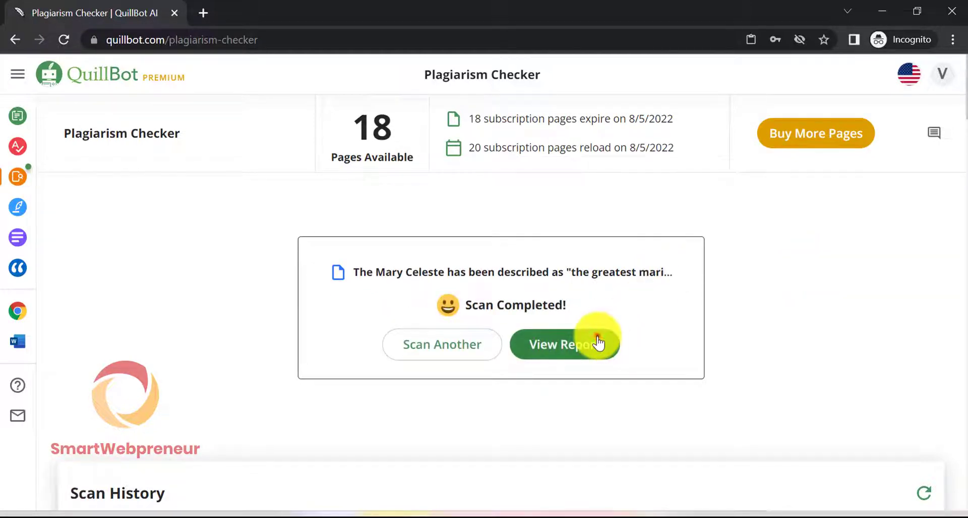
click(595, 340)
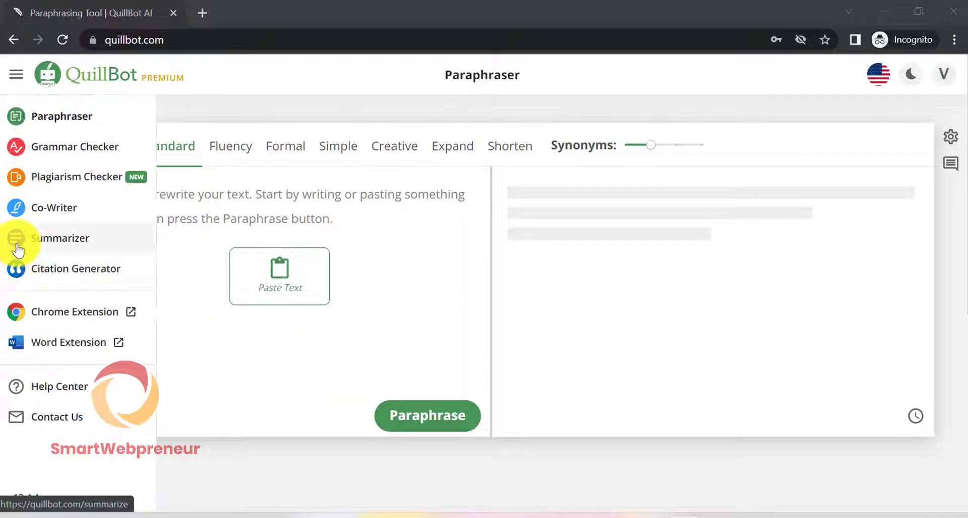
click(55, 211)
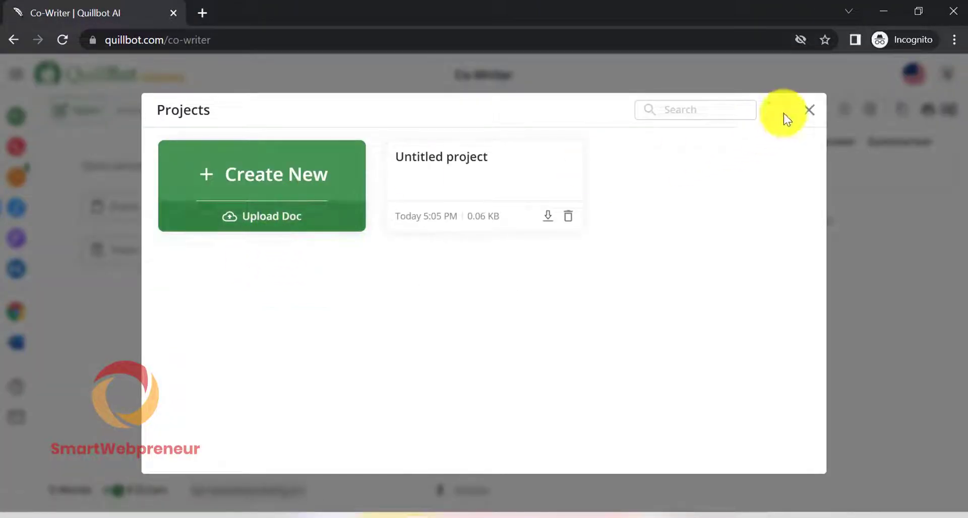
Close the Projects list and run a Research web search for 'how to learn fly fishing'.
click(812, 109)
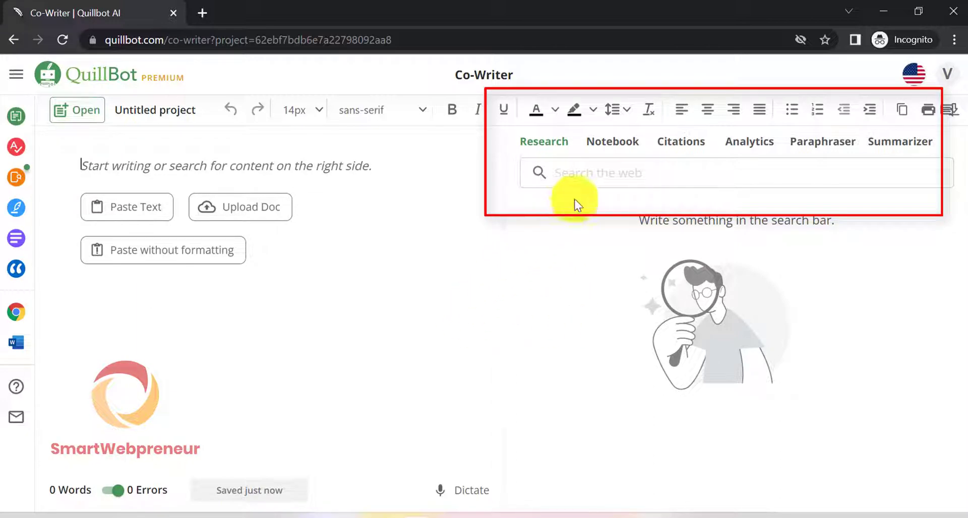
click(600, 178)
click(601, 177)
text(how to learn fly s)
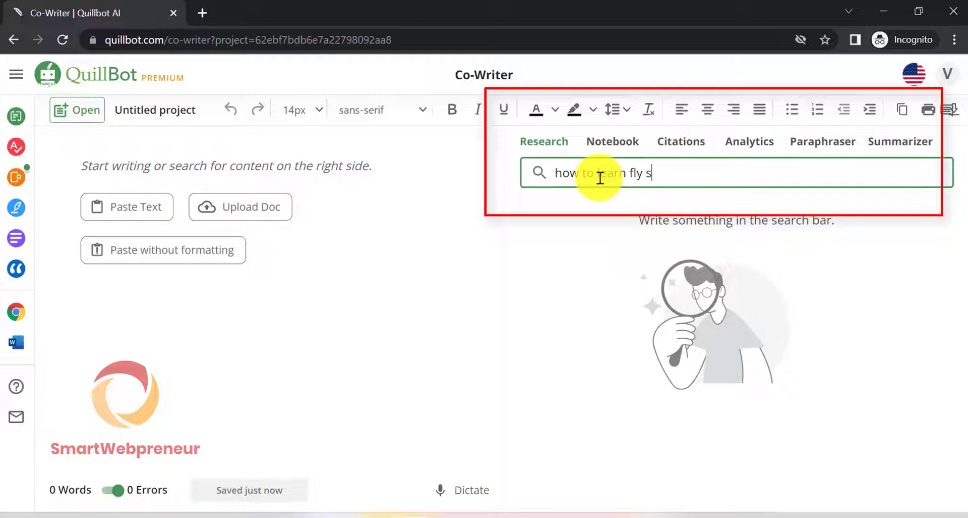
key(BackSpace)
text(fishing)
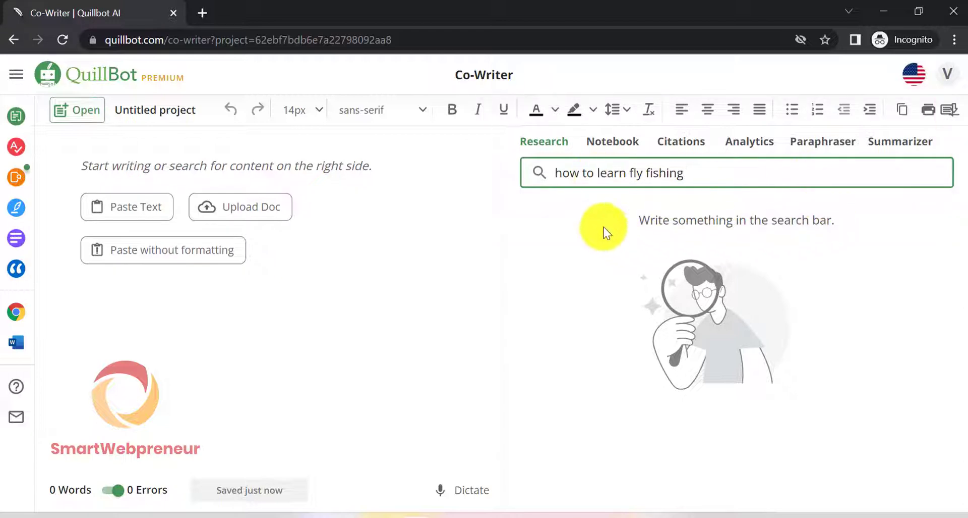
click(534, 173)
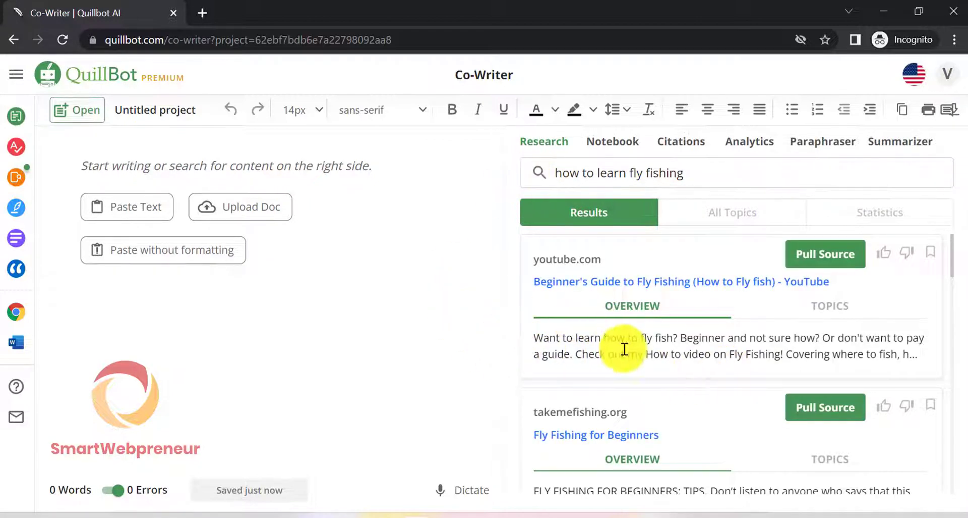
Pull the takemefishing.org source and preview its Fly Fishing for Beginners page.
scroll(848, 341, down, 1)
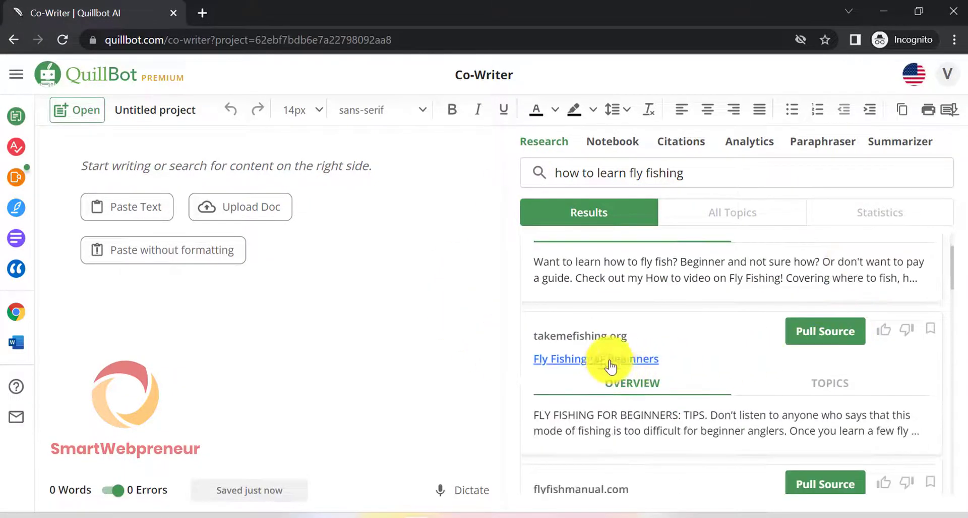
click(820, 332)
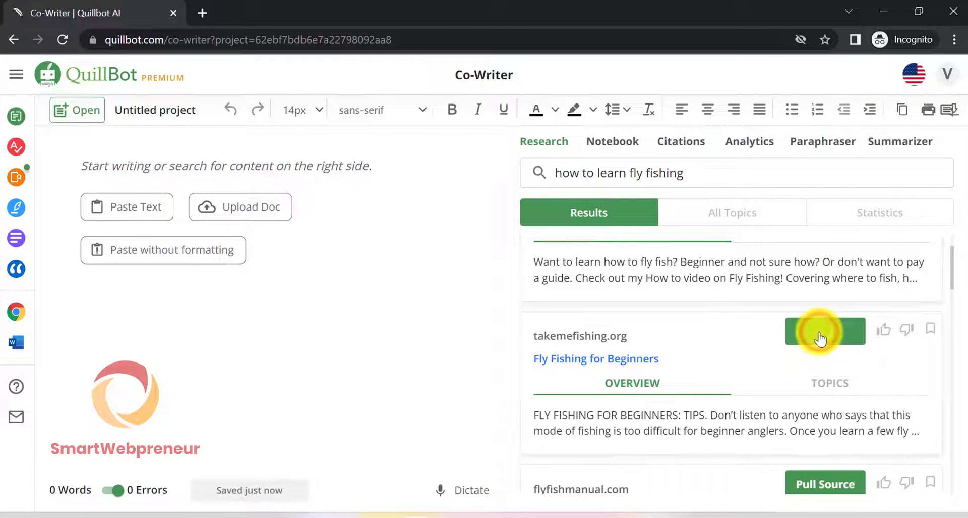
scroll(827, 331, down, 1)
click(628, 281)
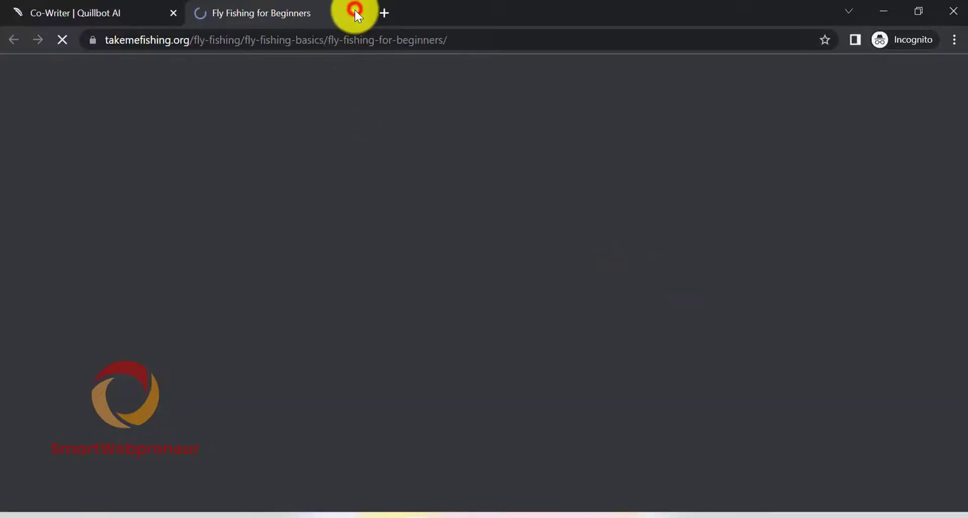
click(355, 13)
Pull the flyfishmanual.com source, filter to the 'Fly fisher' topic, and read the full article.
scroll(777, 331, down, 1)
click(819, 342)
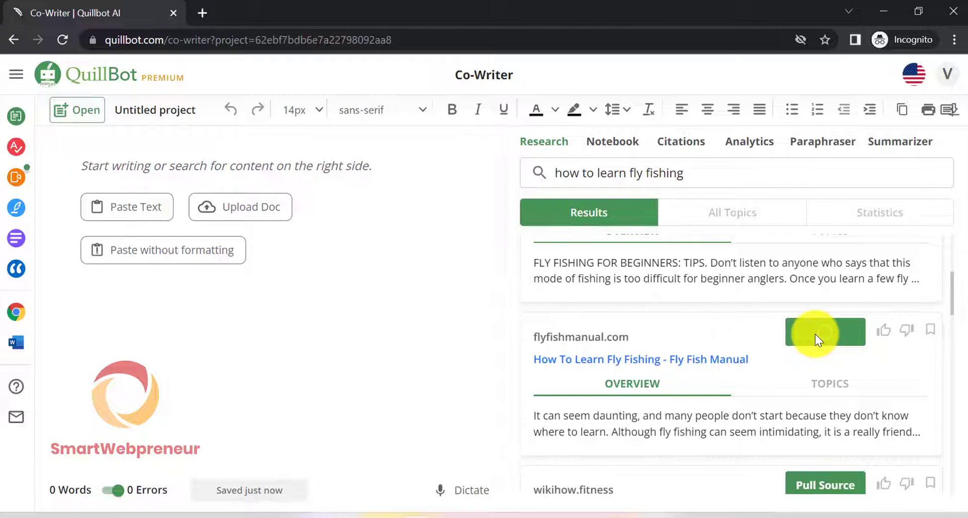
click(832, 389)
scroll(869, 349, down, 3)
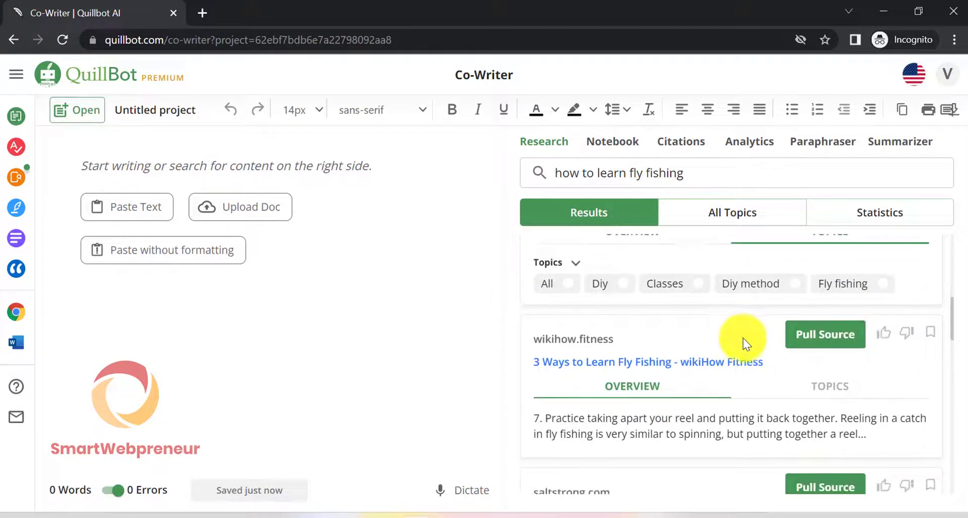
scroll(731, 333, up, 2)
click(580, 342)
scroll(837, 351, down, 2)
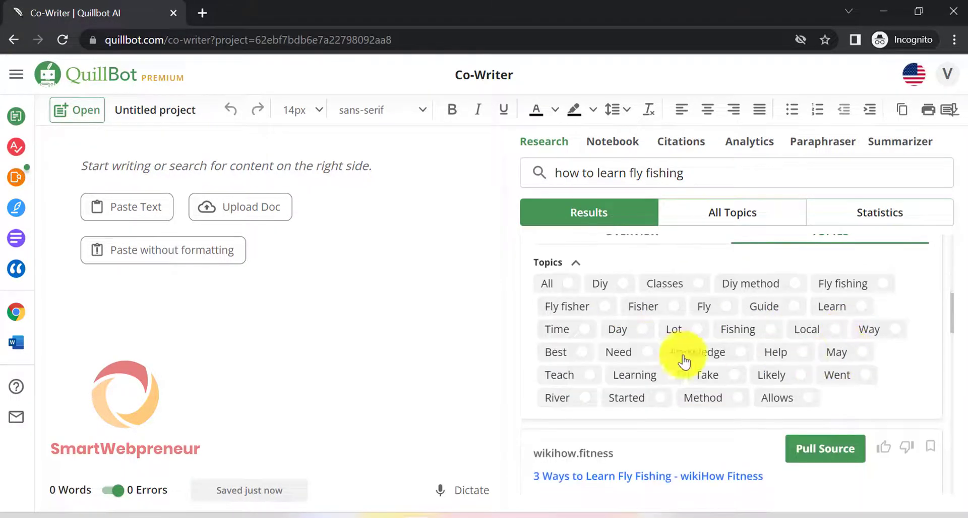
click(609, 314)
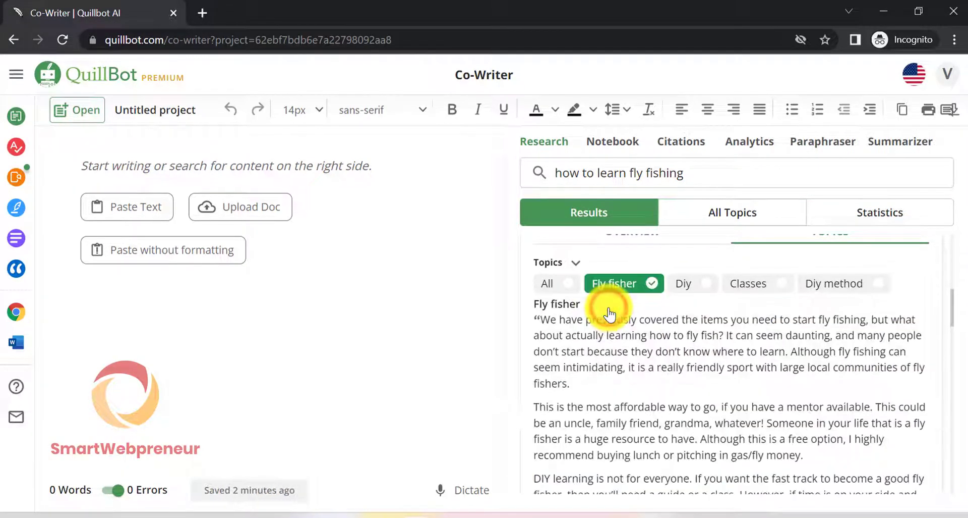
scroll(724, 340, down, 2)
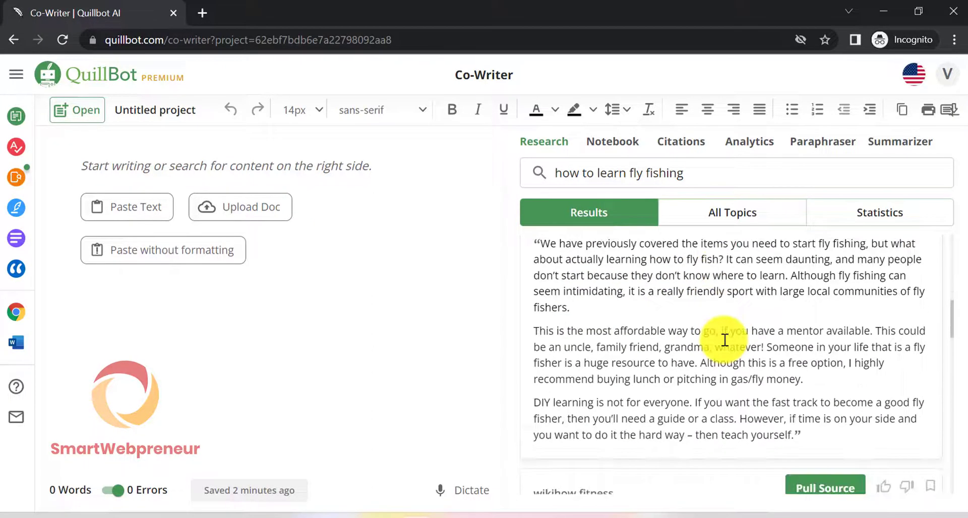
click(893, 379)
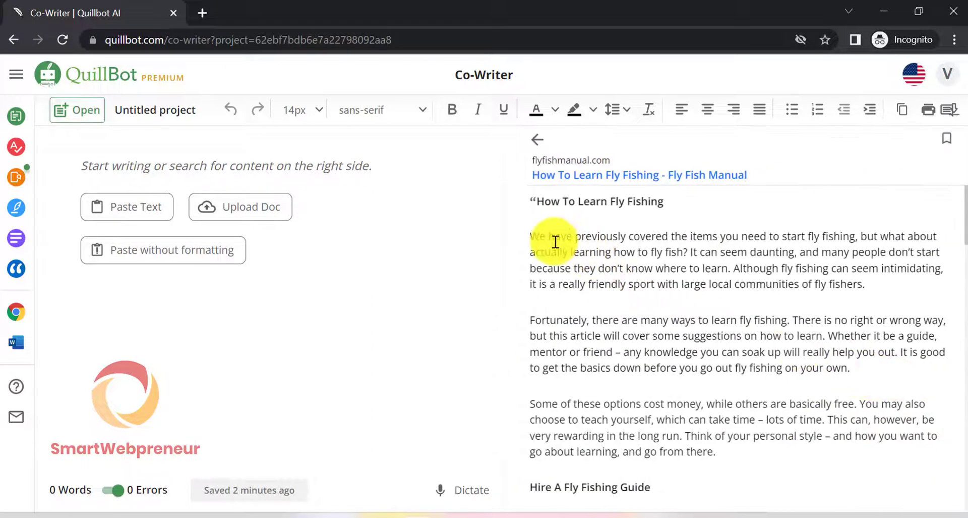
Copy the first two paragraphs of the fly fishing article, allowing clipboard access.
drag(531, 237, 851, 372)
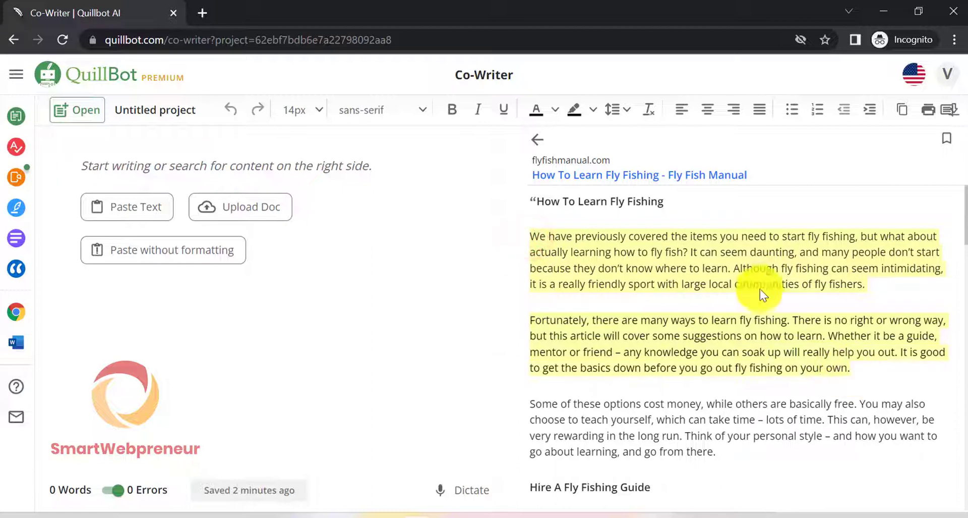
right_click(745, 259)
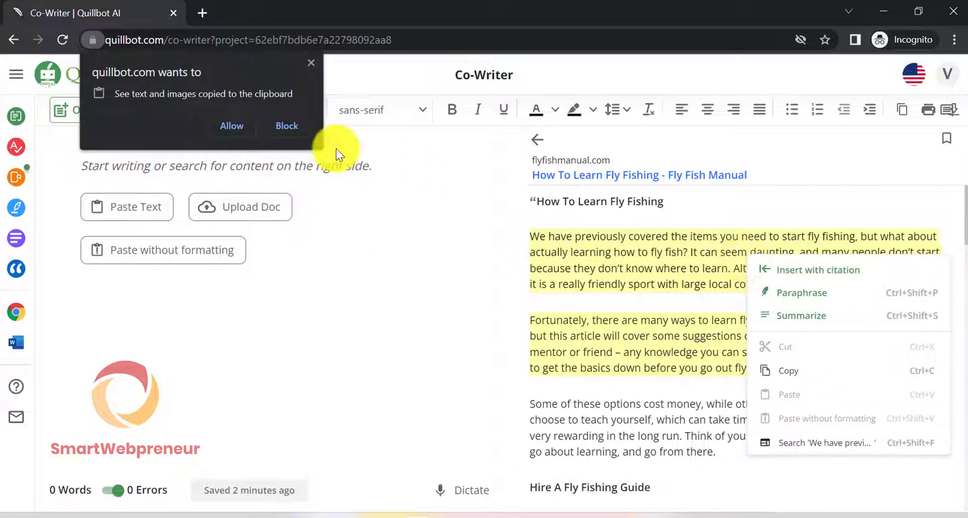
click(236, 125)
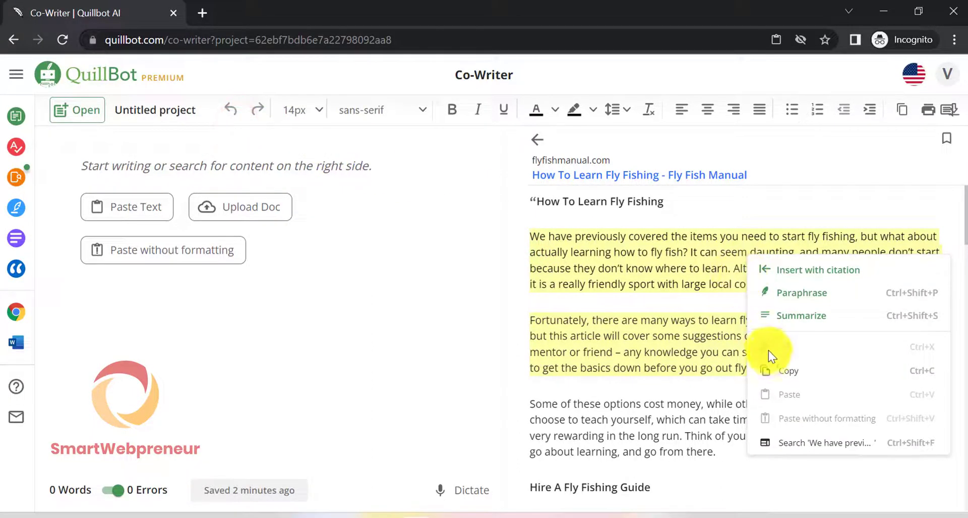
click(791, 370)
Paste the paragraphs into the Co-Writer document and send them for paraphrasing.
click(151, 207)
drag(79, 165, 200, 347)
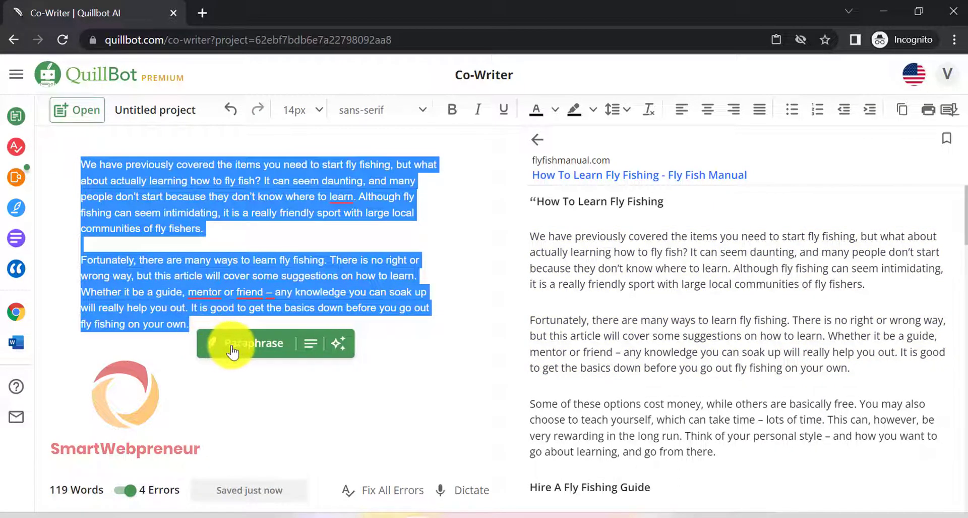
click(239, 347)
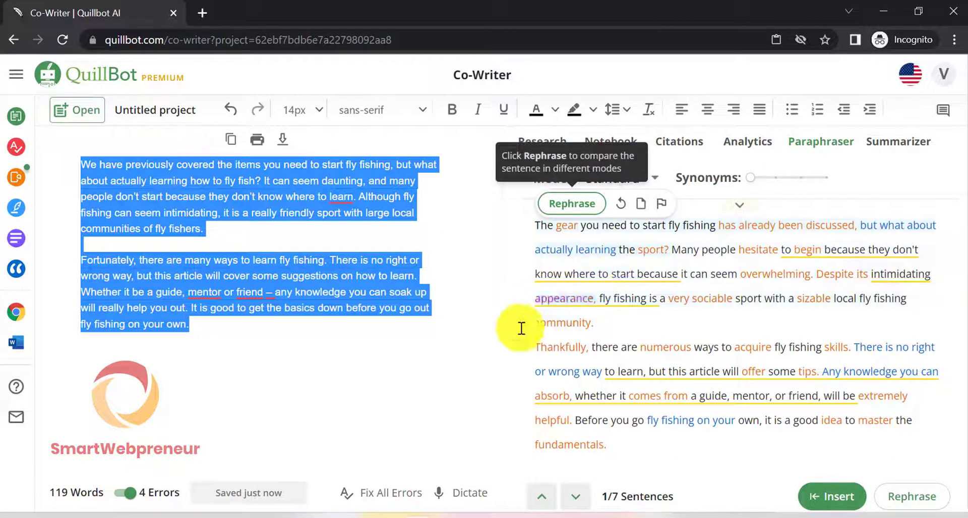
Switch the paraphrase to Expand mode and insert it, raising the text to 161 words.
click(659, 179)
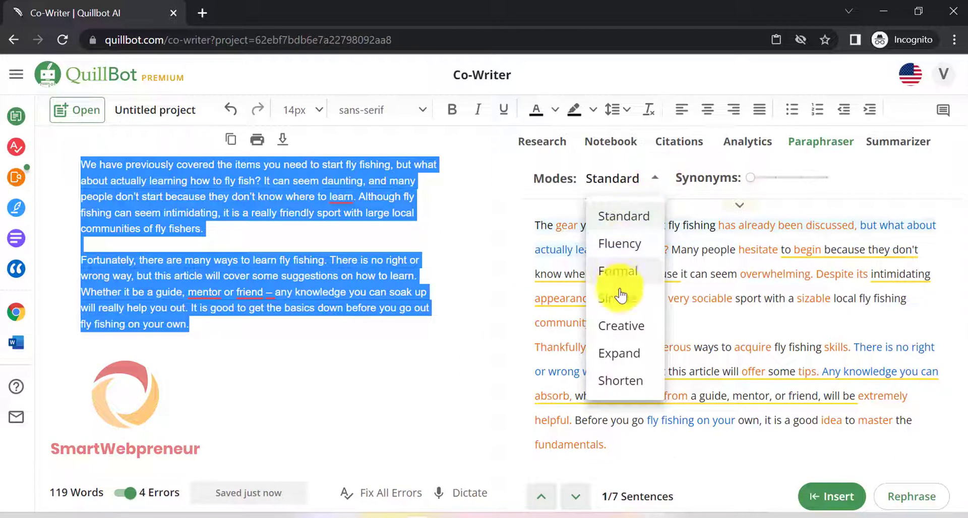
click(623, 356)
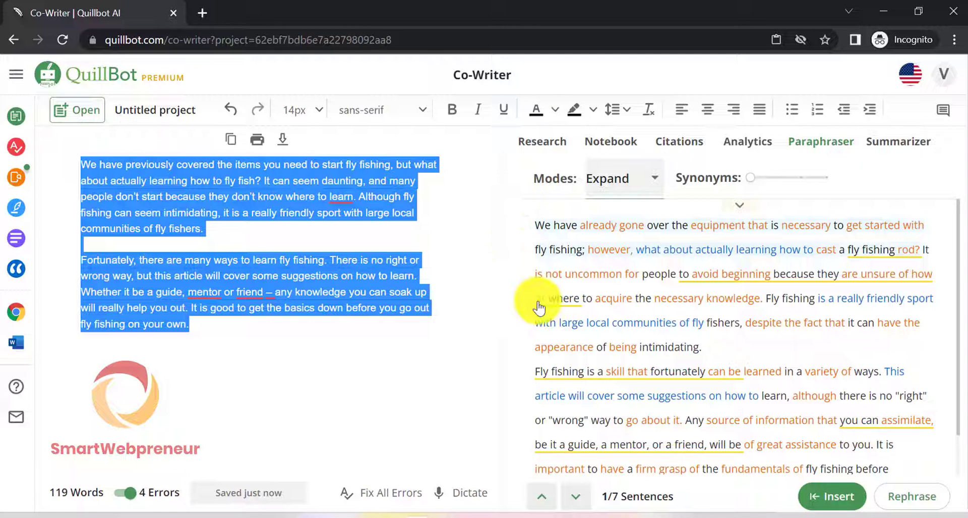
mouse_move(703, 347)
click(810, 495)
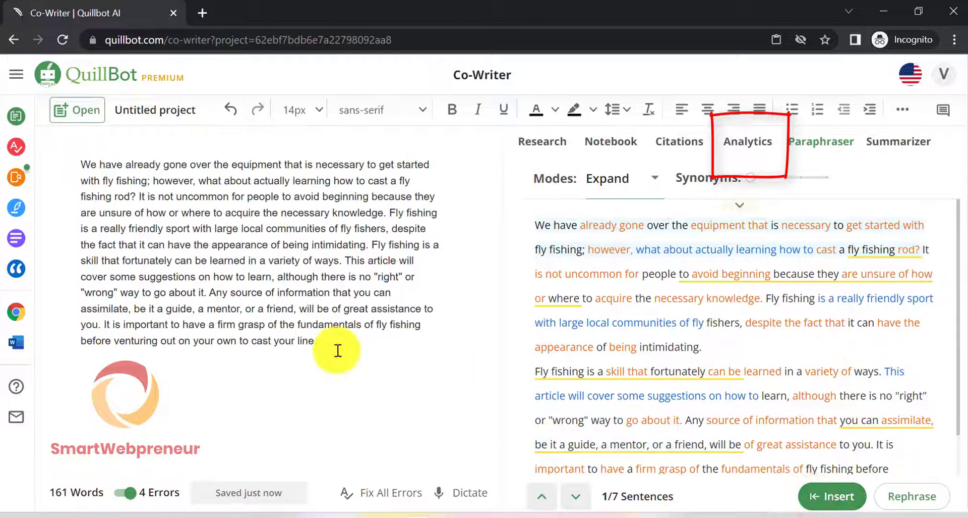
Insert an AI-suggested sentence as a new paragraph after the opening paragraph.
click(371, 247)
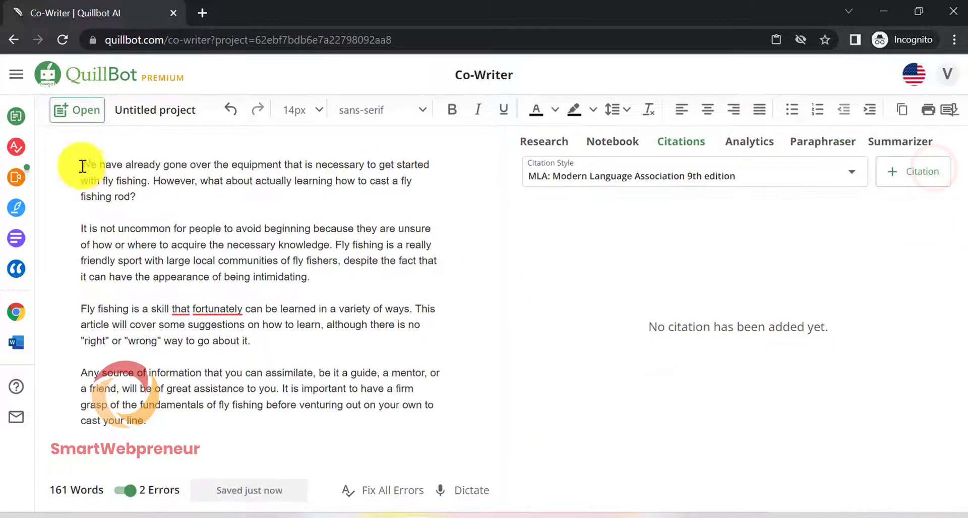
drag(82, 165, 154, 207)
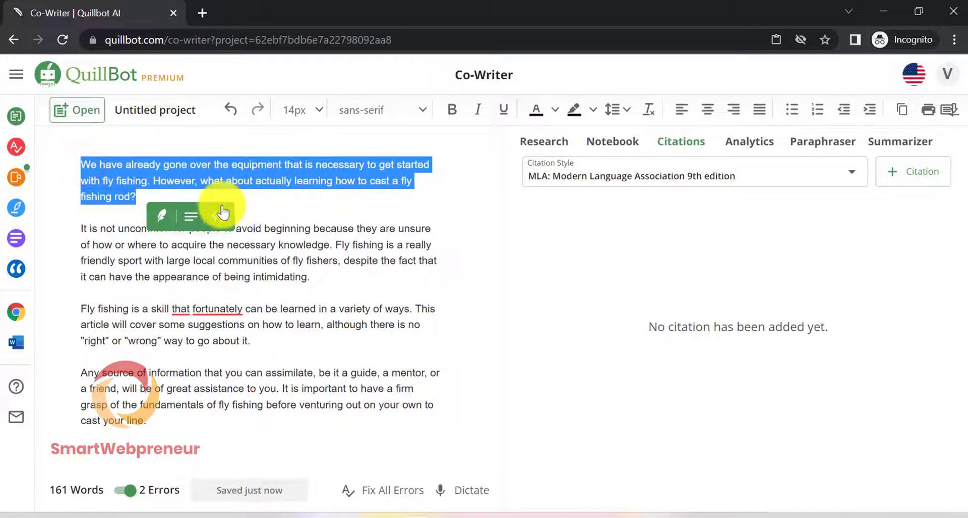
click(222, 216)
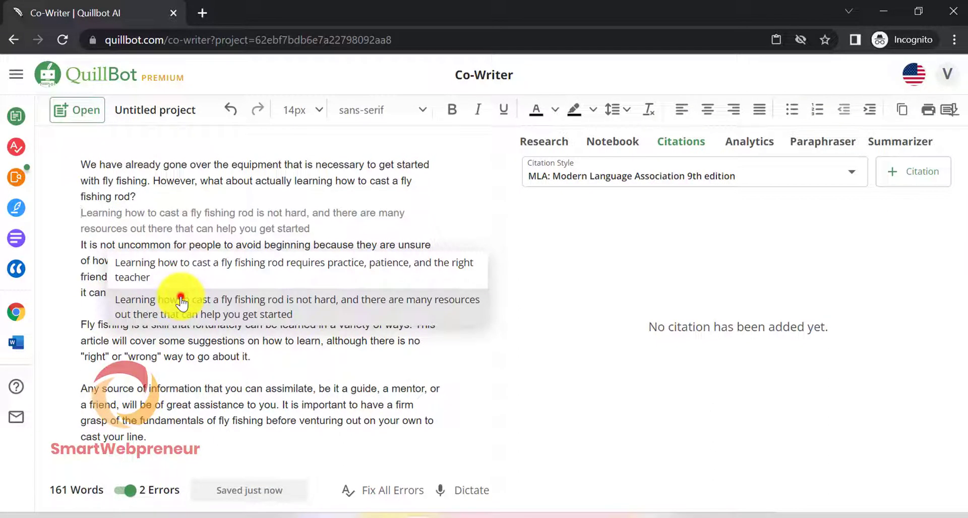
click(181, 302)
key(Return)
Append a suggested sentence after 'cast your line' and review the 212-word text's statistics.
mouse_move(80, 405)
mouse_down()
mouse_move(150, 439)
mouse_move(152, 453)
mouse_up()
click(233, 474)
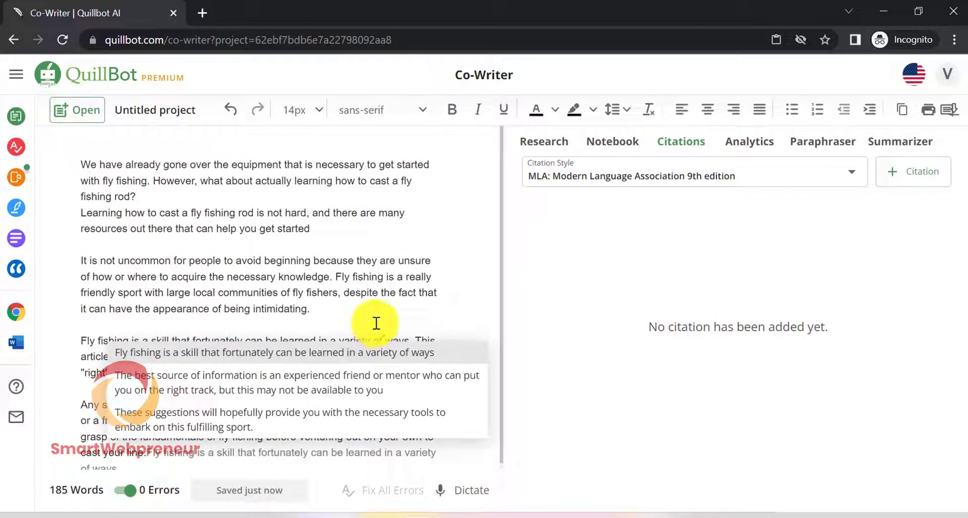
click(295, 389)
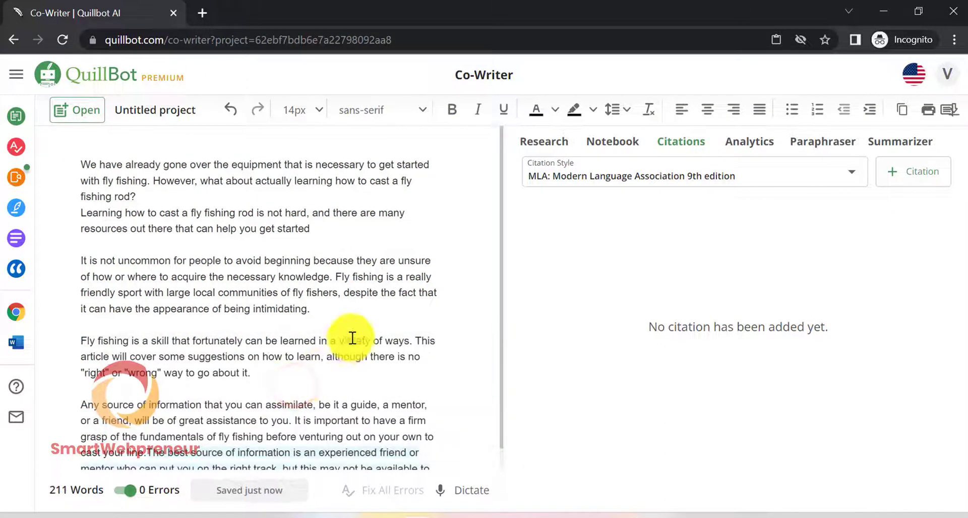
key(ctrl+a)
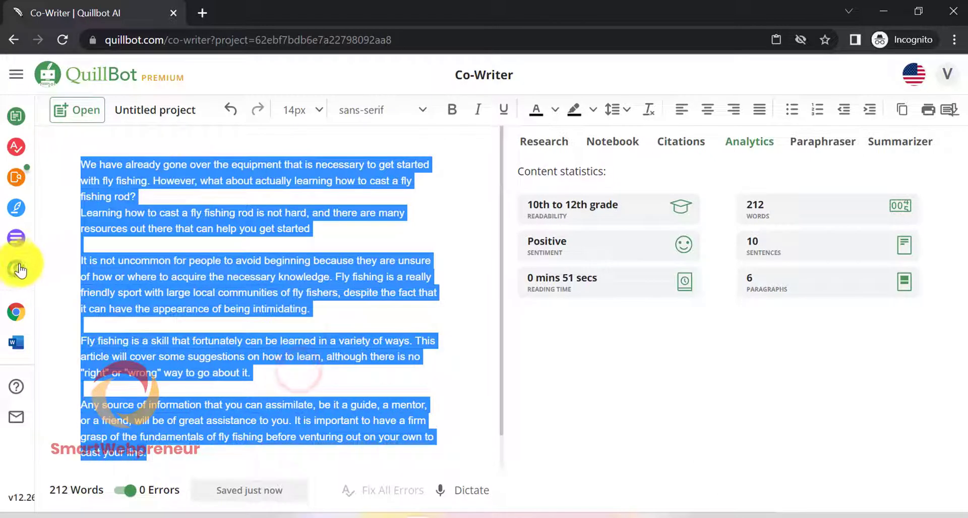
click(27, 237)
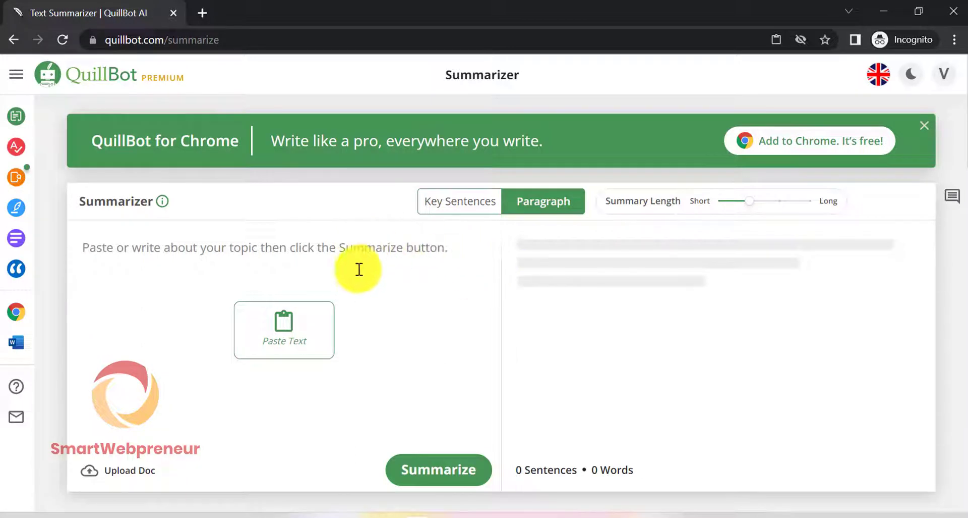
Paste the 185-word fly fishing text into the Summarizer.
click(282, 330)
scroll(449, 306, down, 3)
scroll(450, 306, down, 2)
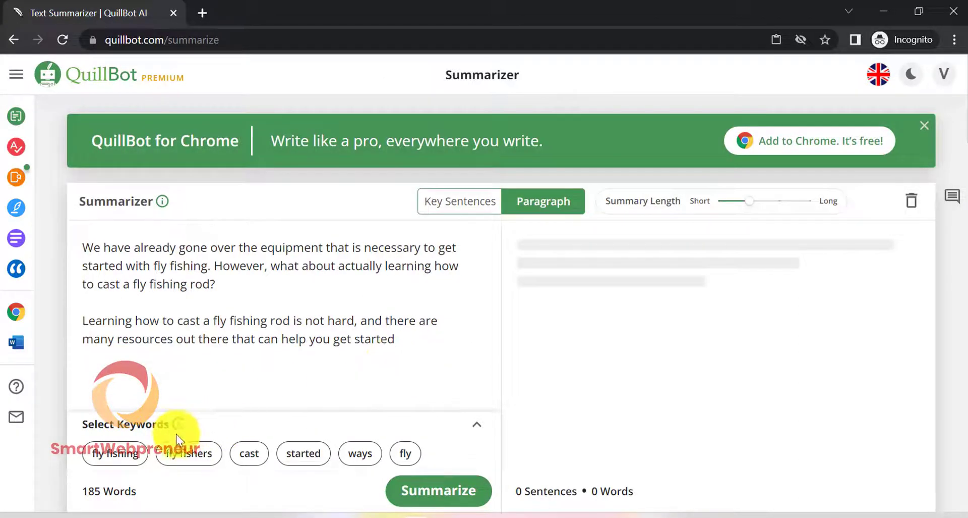
Summarize it around keywords fly fishing, fly fishers, cast, started and ways, then browse Citation Generator styles.
click(113, 454)
click(181, 457)
click(250, 456)
click(298, 454)
click(358, 454)
click(416, 489)
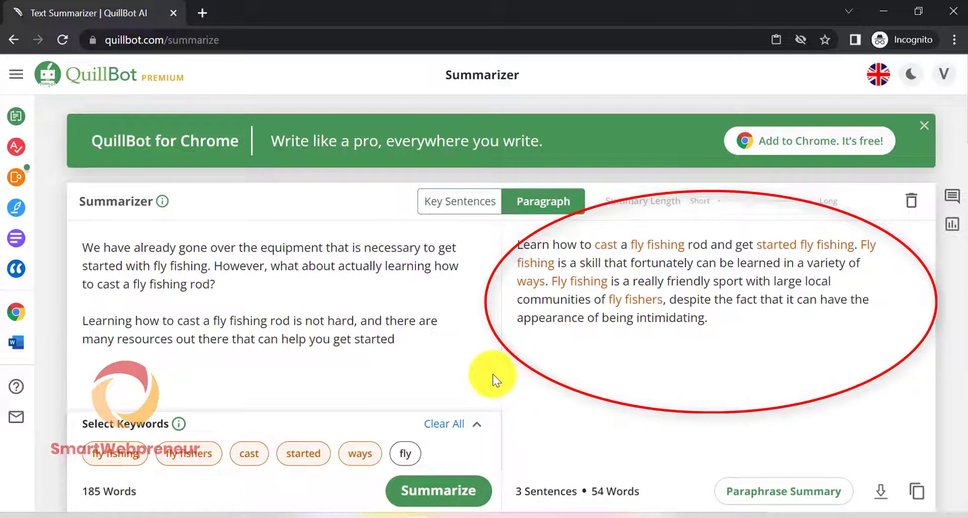
mouse_move(16, 268)
click(59, 272)
click(909, 178)
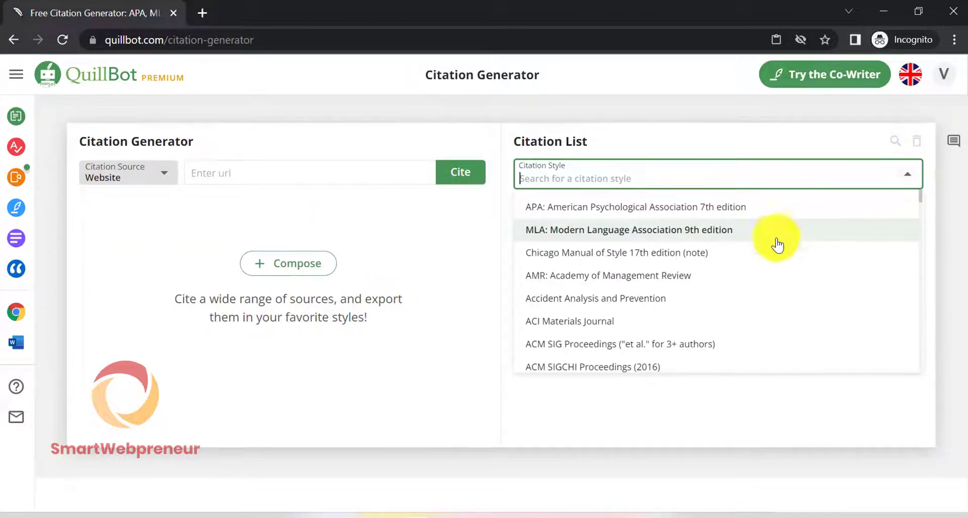
scroll(664, 257, down, 3)
scroll(666, 267, up, 3)
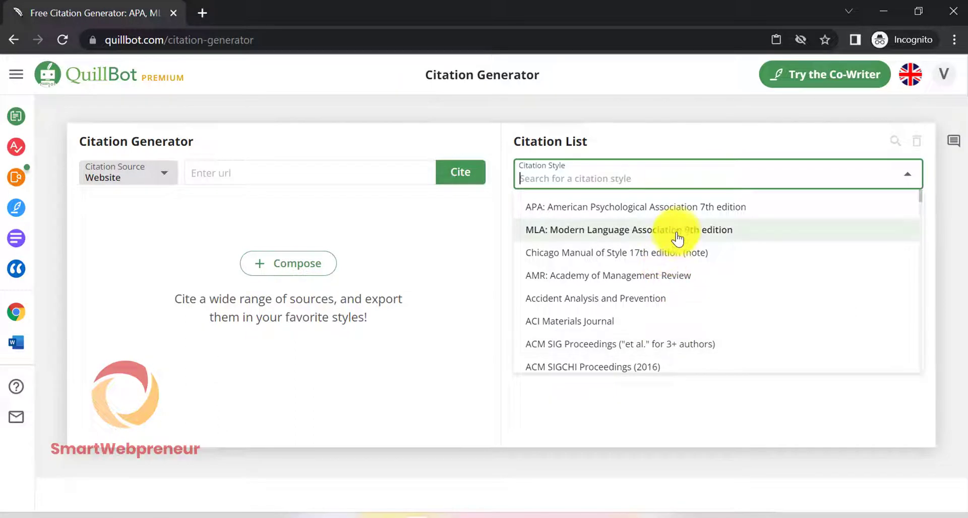
scroll(678, 277, down, 2)
scroll(677, 287, down, 2)
scroll(684, 291, down, 2)
scroll(674, 293, down, 2)
scroll(670, 294, down, 1)
scroll(669, 294, down, 2)
scroll(668, 294, down, 2)
scroll(667, 295, down, 2)
scroll(666, 295, down, 1)
scroll(662, 295, down, 3)
scroll(659, 296, down, 3)
scroll(651, 301, down, 1)
scroll(640, 305, down, 3)
scroll(635, 308, down, 3)
scroll(630, 312, down, 3)
scroll(630, 316, down, 3)
scroll(632, 316, down, 4)
scroll(631, 316, down, 3)
scroll(631, 315, down, 2)
View the QuillBot for Chrome Web Store listing with its 600,000+ users.
mouse_move(16, 303)
click(102, 361)
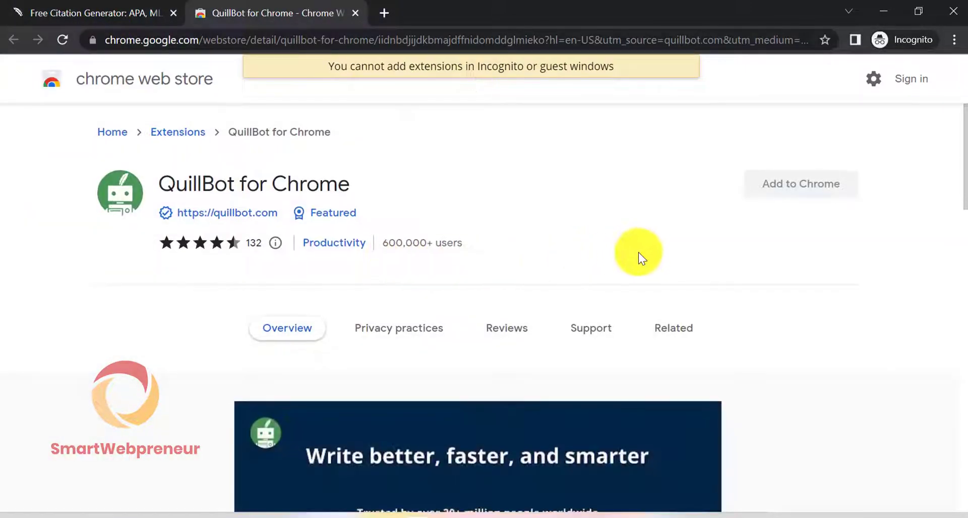
scroll(637, 254, down, 5)
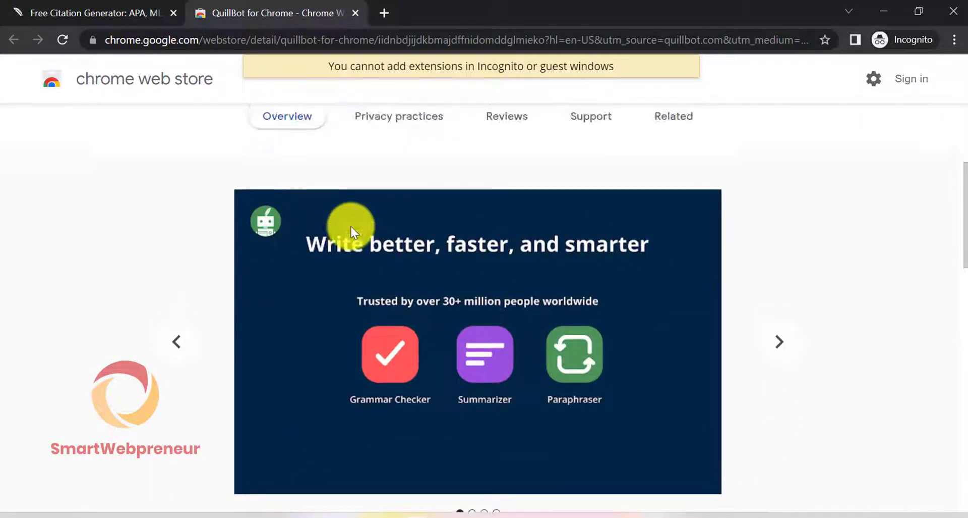
scroll(346, 223, up, 5)
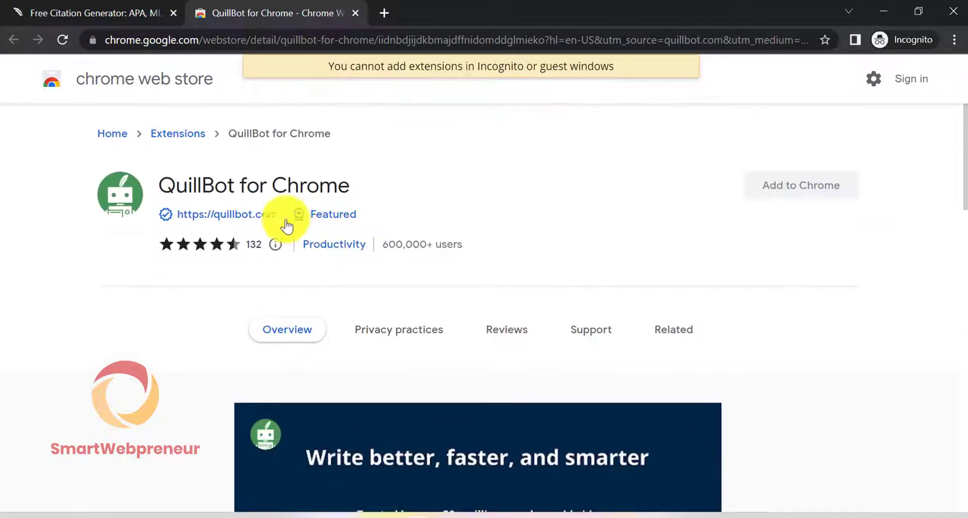
Return to the Citation Generator tab and switch to the Paraphraser via the tools menu.
click(126, 19)
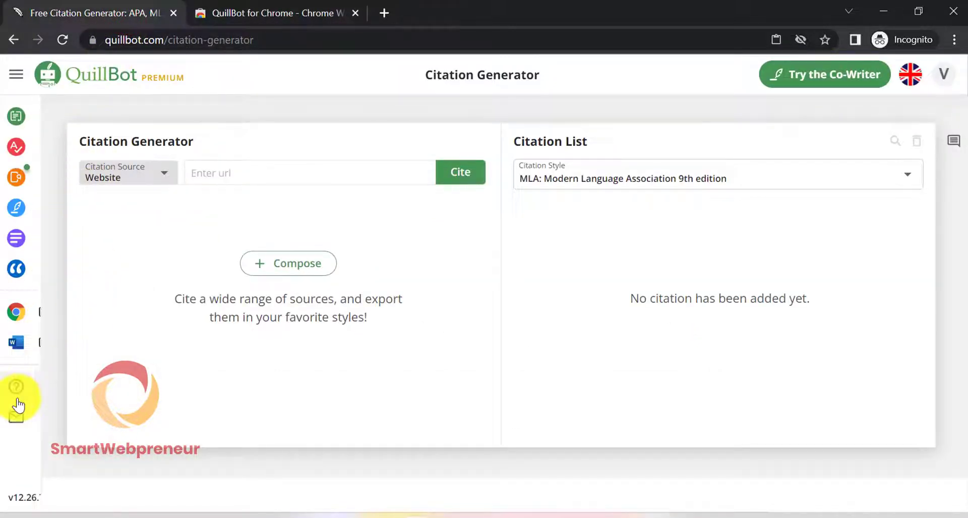
mouse_move(16, 116)
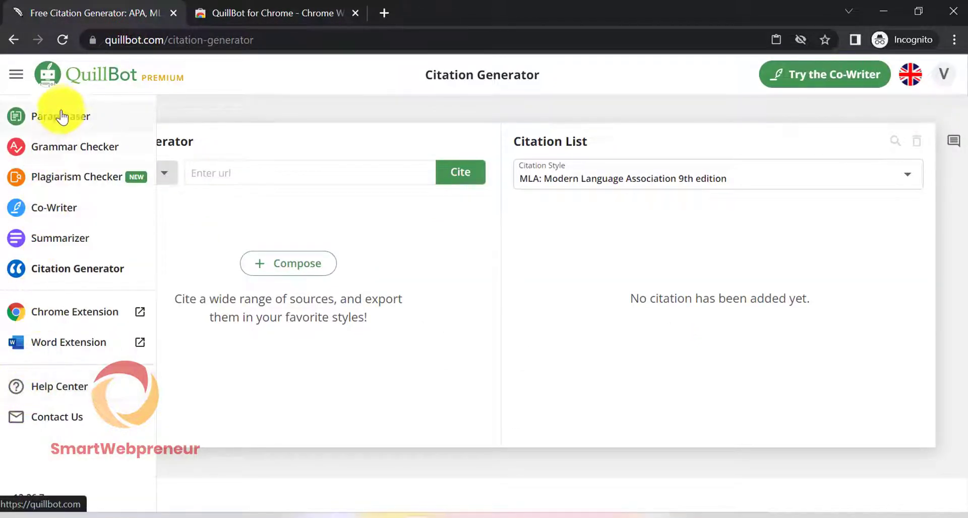
click(20, 77)
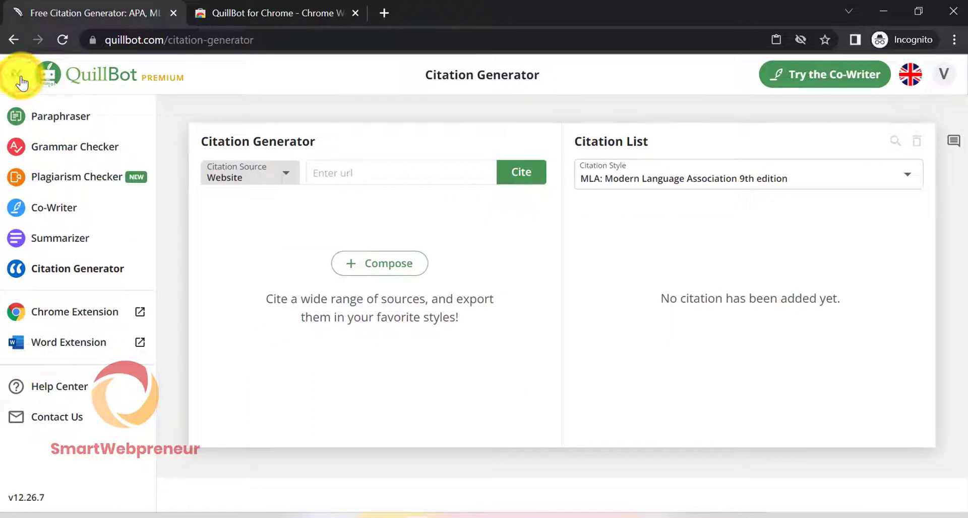
click(47, 119)
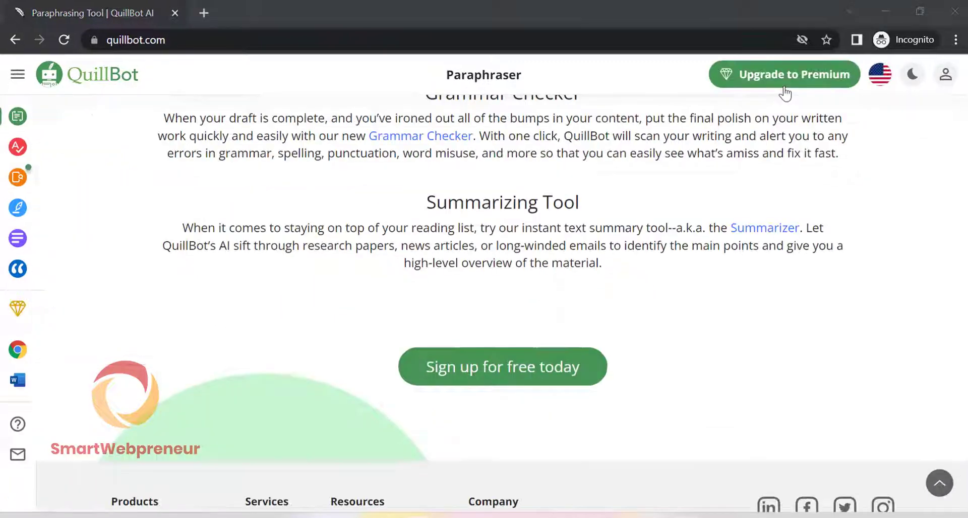
Scroll the Upgrade to Premium page to the FREE vs PREMIUM comparison cards.
click(785, 90)
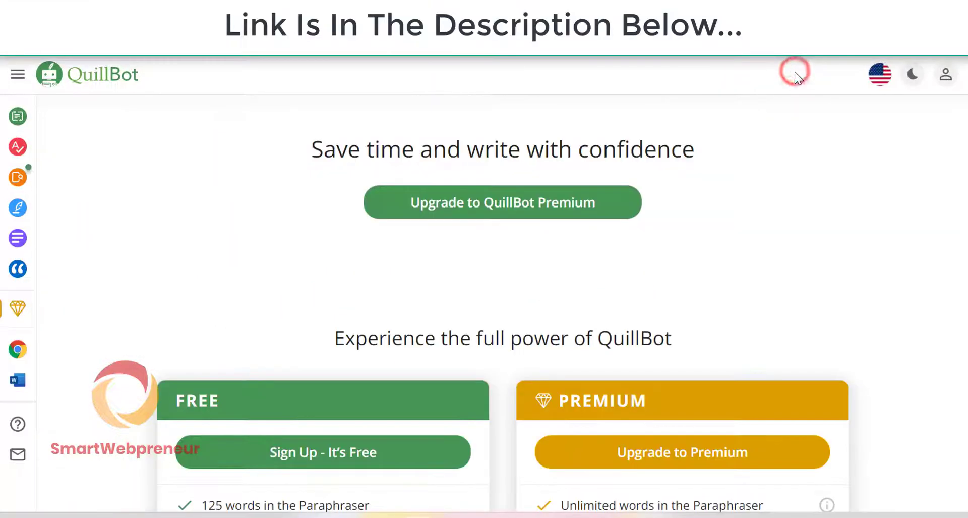
scroll(801, 219, down, 2)
scroll(802, 219, down, 4)
scroll(803, 218, down, 3)
scroll(929, 208, down, 2)
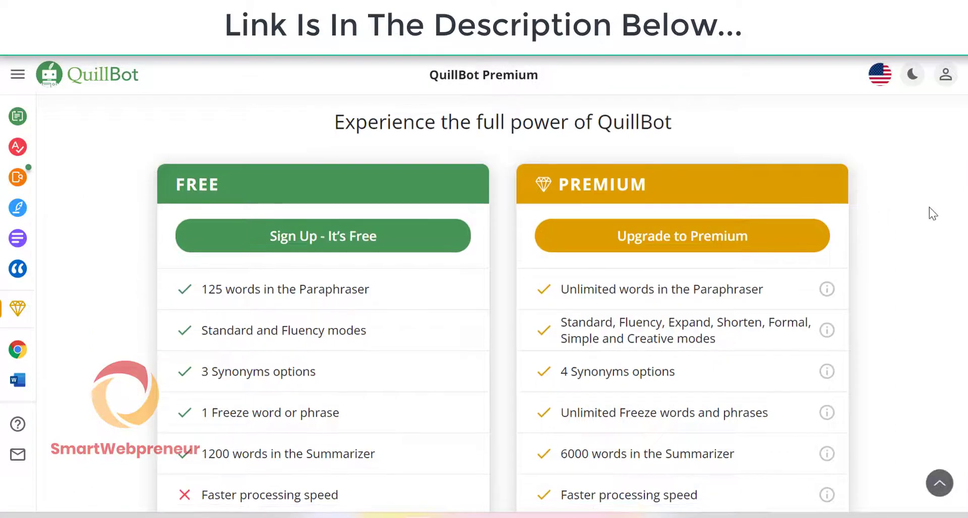
scroll(925, 180, down, 2)
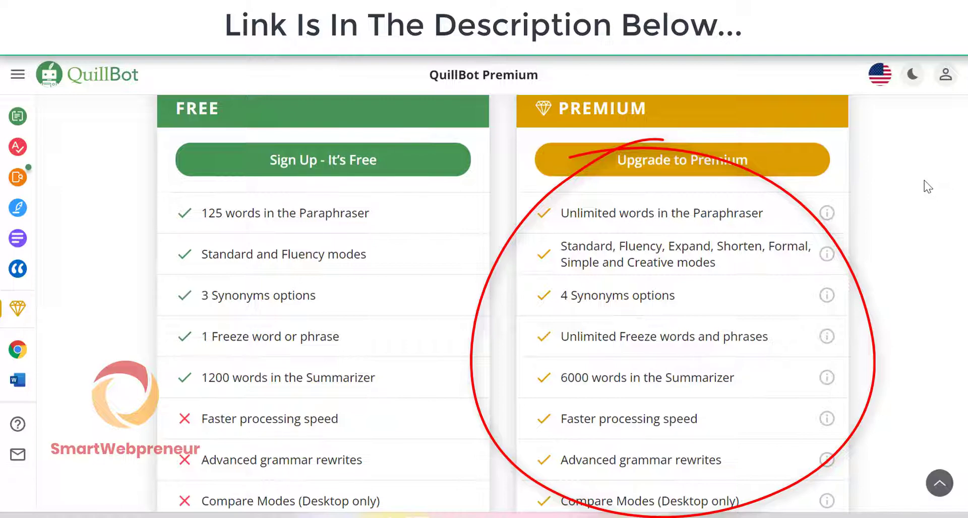
scroll(895, 168, down, 3)
scroll(882, 172, up, 1)
scroll(882, 173, up, 2)
View the Annual, Semi-Annual and Monthly plan prices, then go back to the Paraphraser.
click(706, 167)
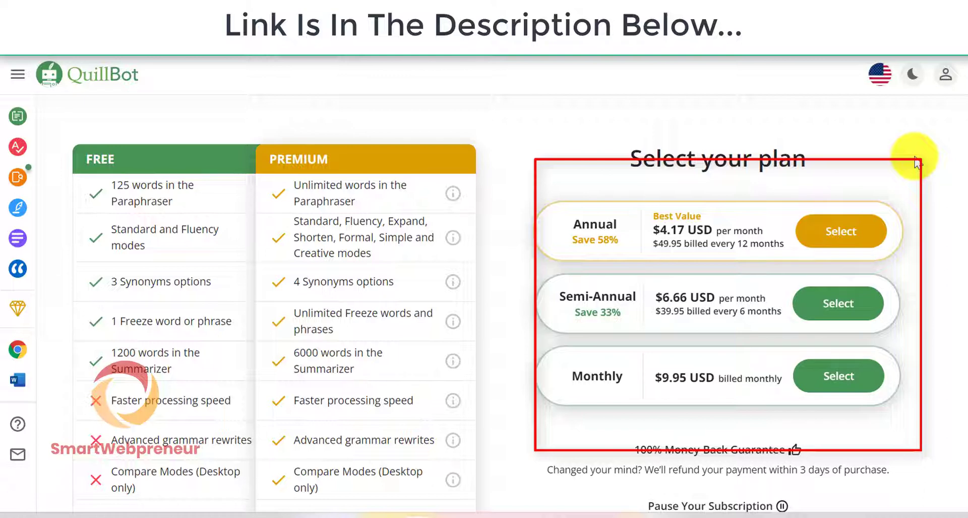
click(20, 116)
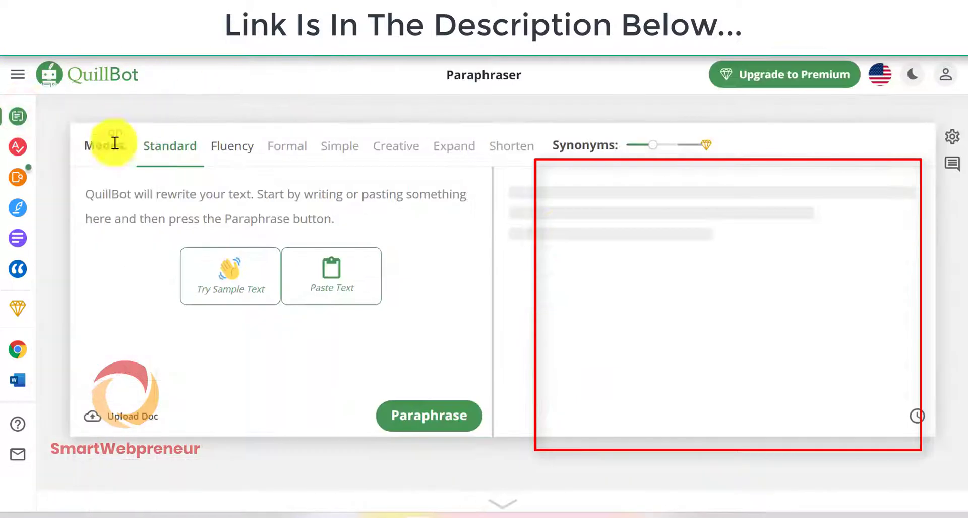
click(304, 146)
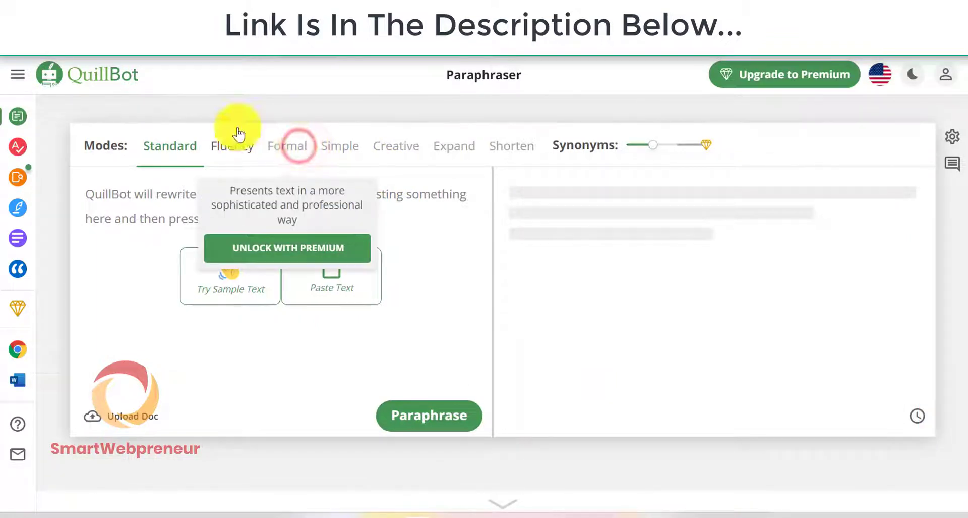